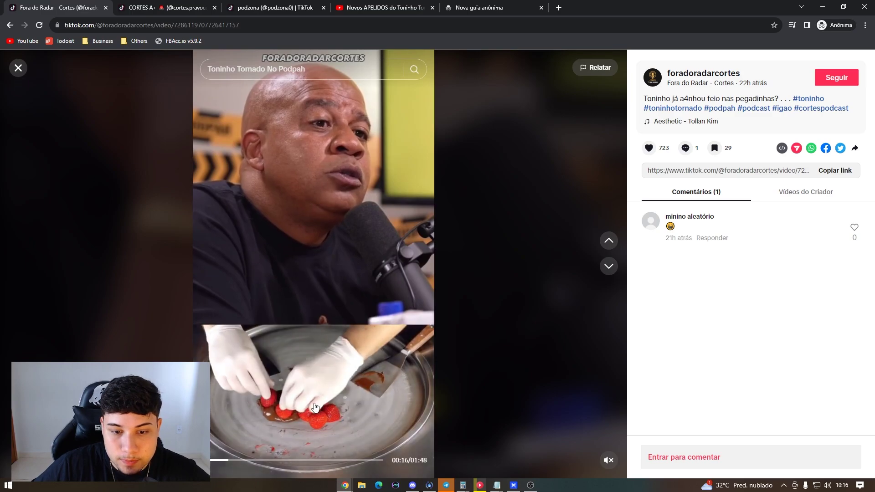
# - Pause the TikTok reference clip and open the YouTube result "Nutella & Morango Ice Cream Rolls - Sorvete Tailandês de rolo"
pyautogui.click(310, 389)
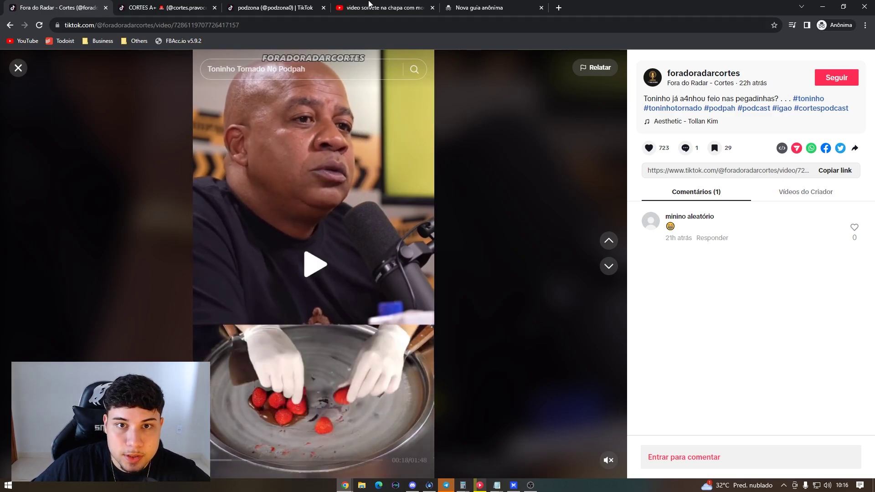
pyautogui.hotkey('ctrl', '4')
pyautogui.scroll(-1, 332, 228)
pyautogui.moveTo(333, 225)
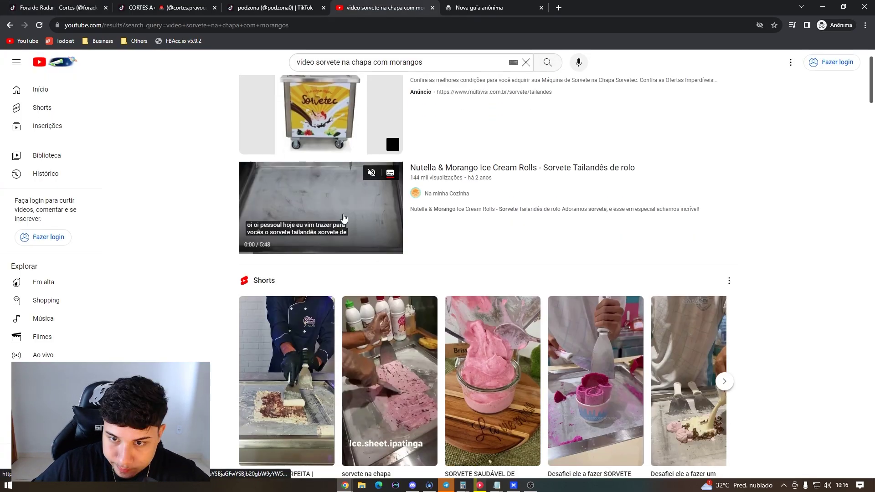
pyautogui.click(335, 218)
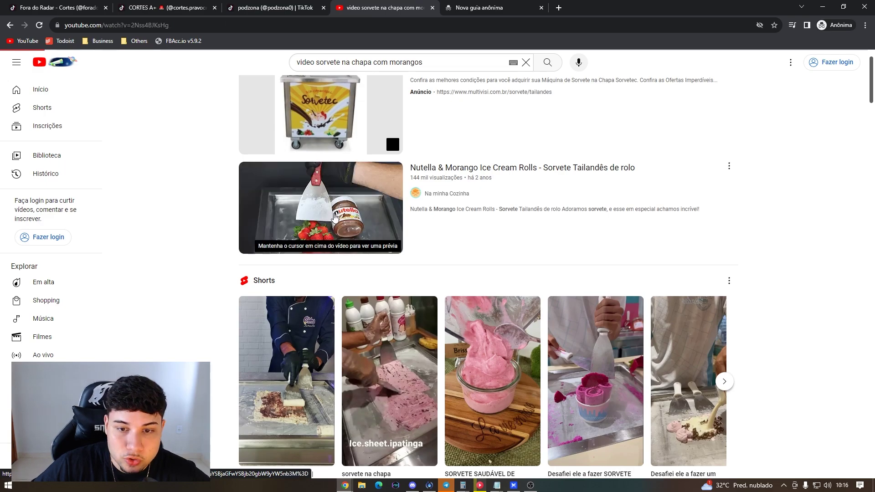
# - Play a moment of the TikTok podcast clip to examine its split layout with the ice cream video underneath, and pause it
pyautogui.hotkey('ctrl', '1')
pyautogui.click(306, 292)
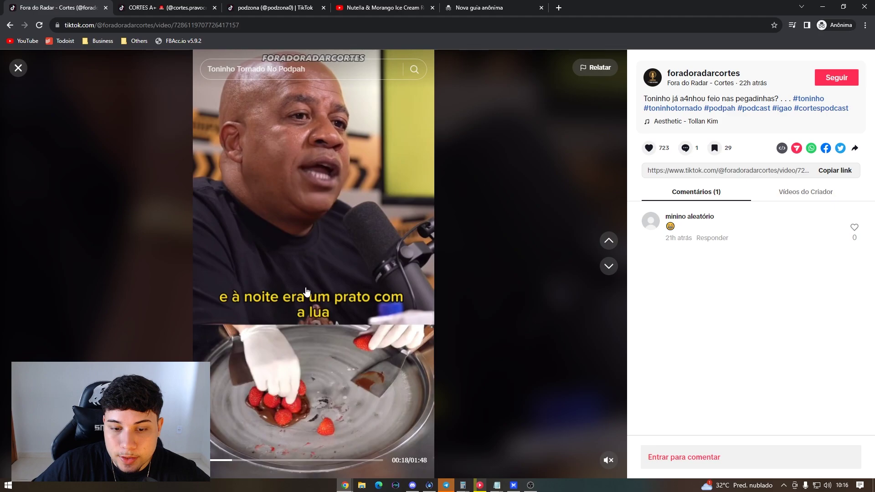
pyautogui.click(307, 292)
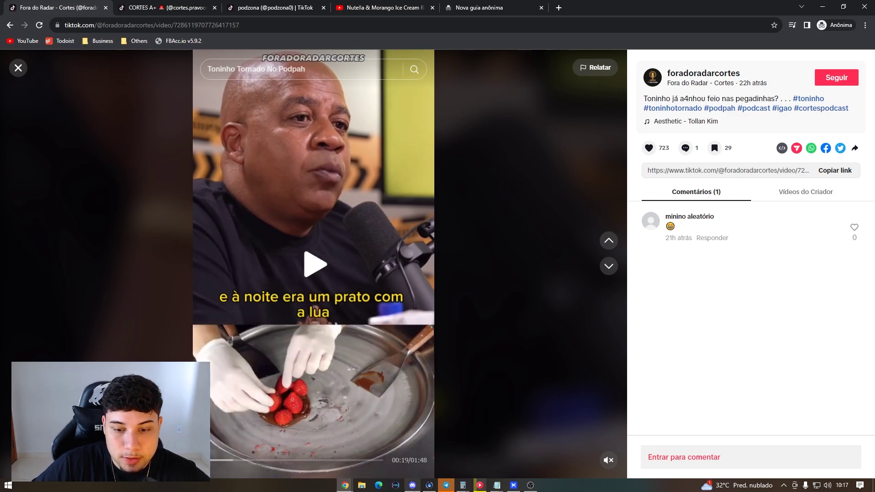
# - Skip through the YouTube ice cream roll video to about 3:51 to examine the footage
pyautogui.click(385, 7)
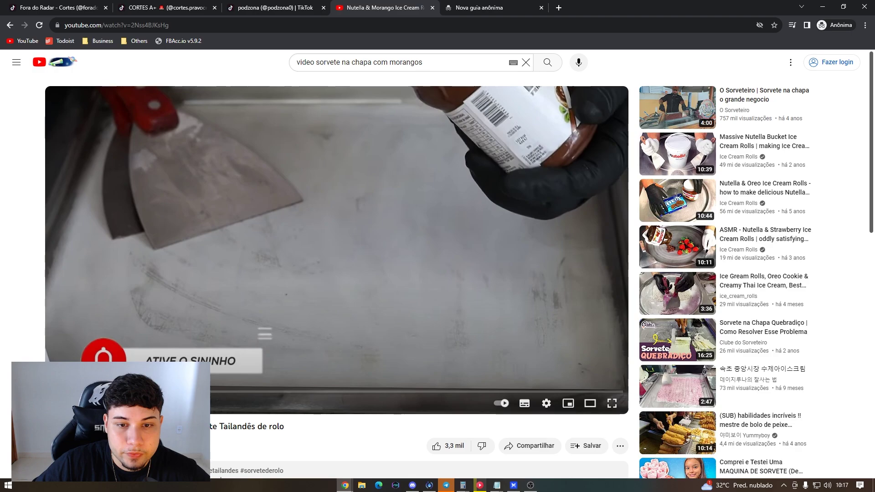
pyautogui.click(399, 391)
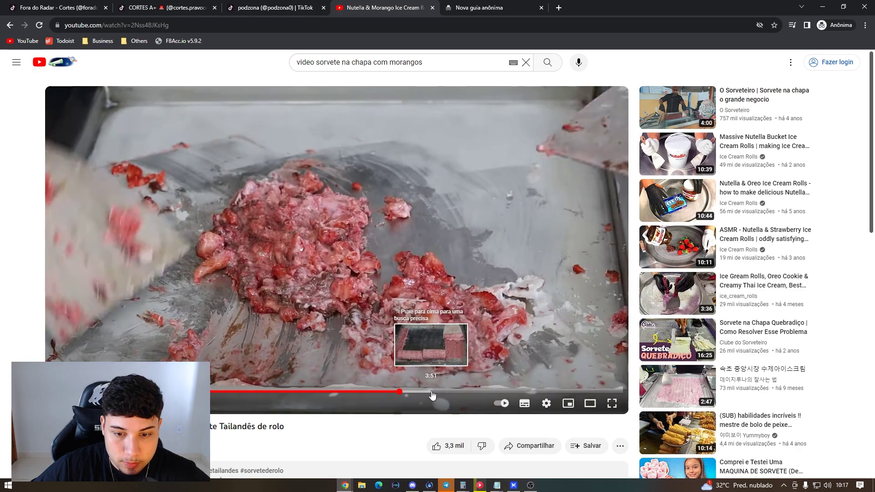
pyautogui.click(432, 391)
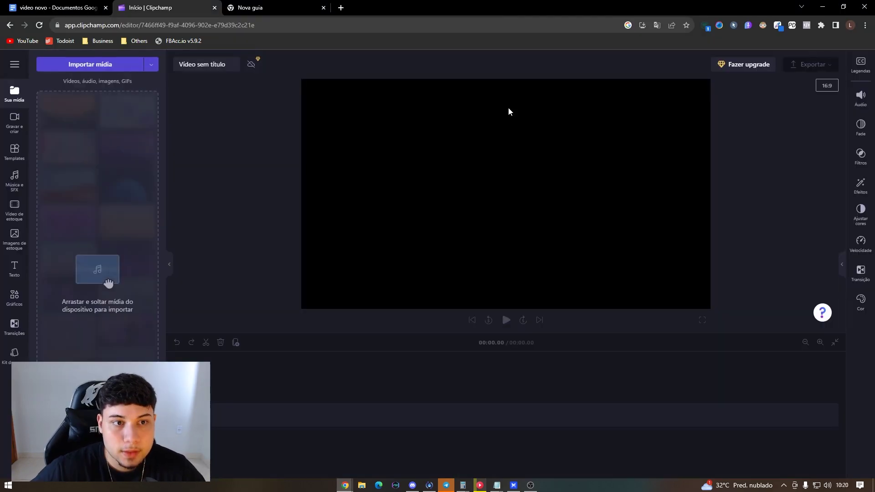
# - In Clipchamp, import "corte de podcast (toninho)" and the "video satisfatorio" ice cream video from the Downloads folder
pyautogui.click(97, 64)
pyautogui.click(41, 125)
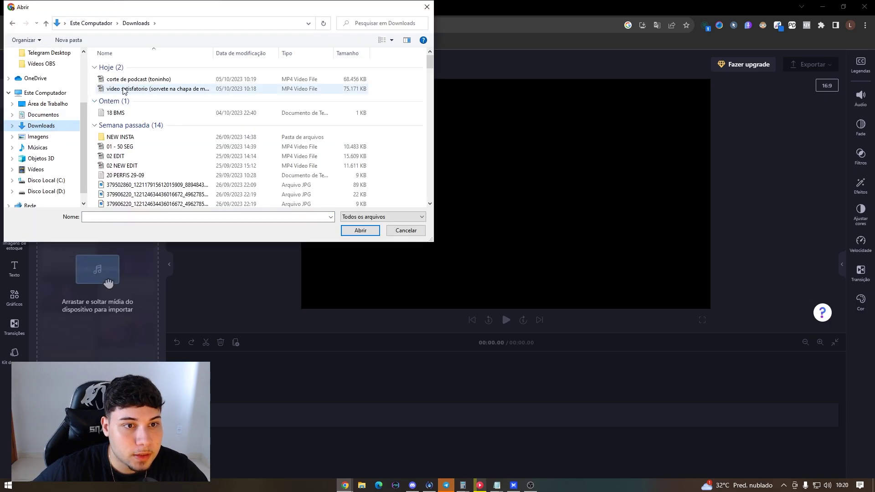
pyautogui.doubleClick(127, 80)
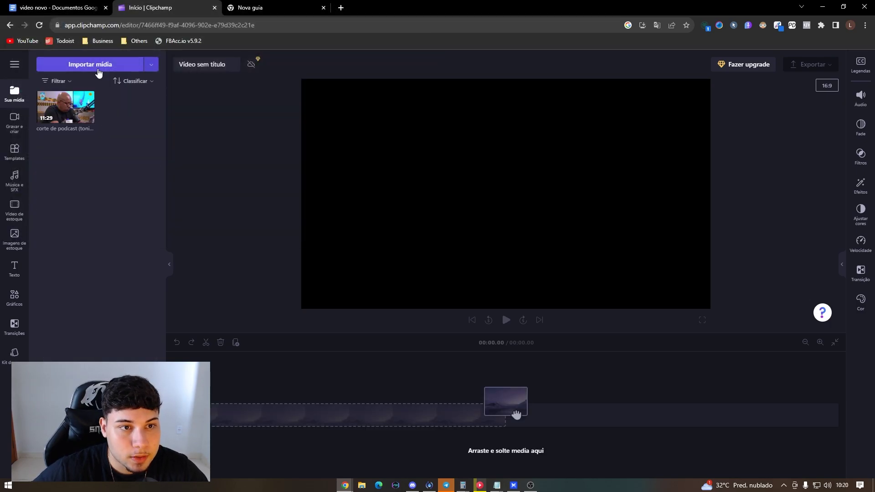
pyautogui.click(98, 68)
pyautogui.doubleClick(112, 89)
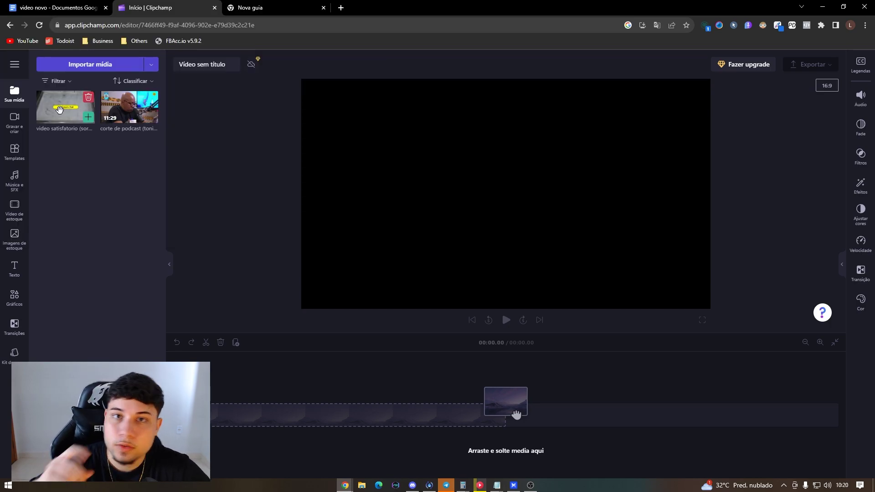
# - Add the podcast clip to the timeline, starting at 0
pyautogui.moveTo(517, 413); pyautogui.dragTo(244, 412)
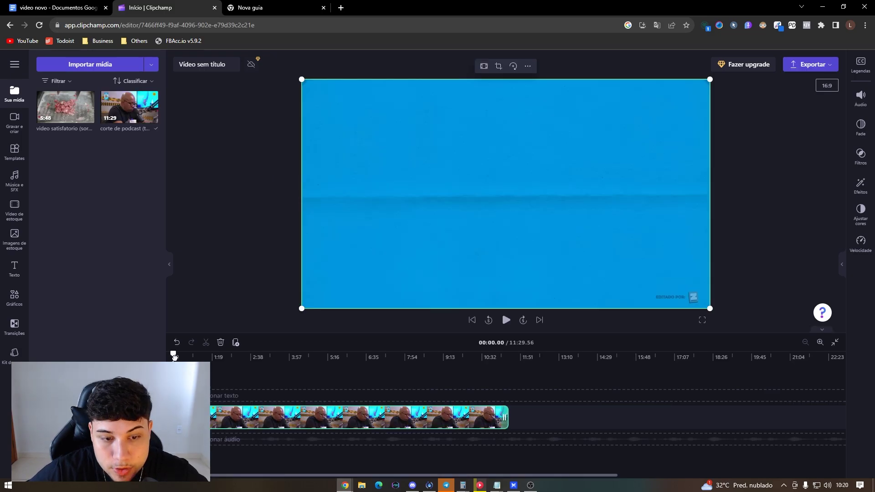
pyautogui.moveTo(174, 357)
pyautogui.mouseDown()
pyautogui.moveTo(231, 353)
pyautogui.moveTo(173, 356)
pyautogui.mouseUp()
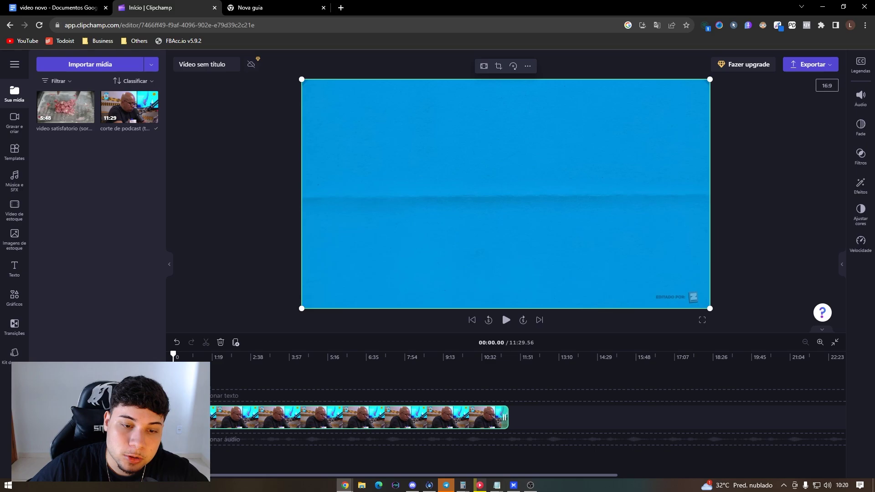
# - Split the podcast clip at 02:00.53 and check the section after the cut
pyautogui.click(466, 376)
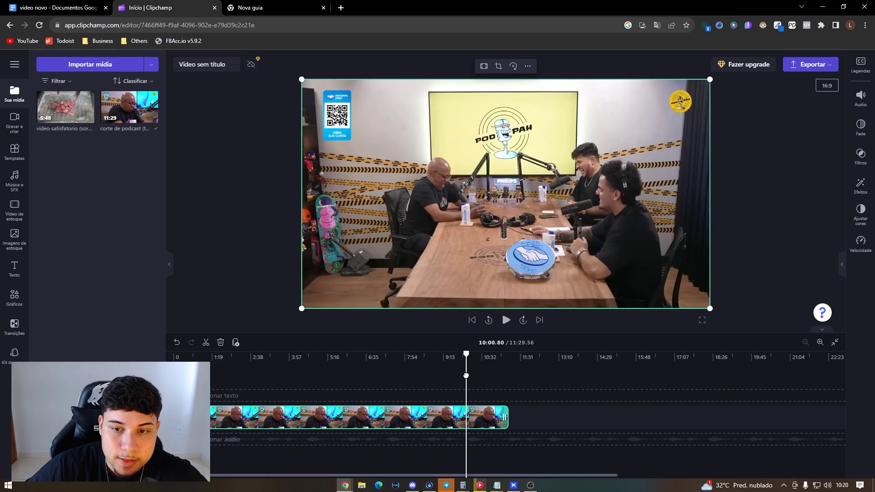
pyautogui.moveTo(466, 375); pyautogui.dragTo(280, 408)
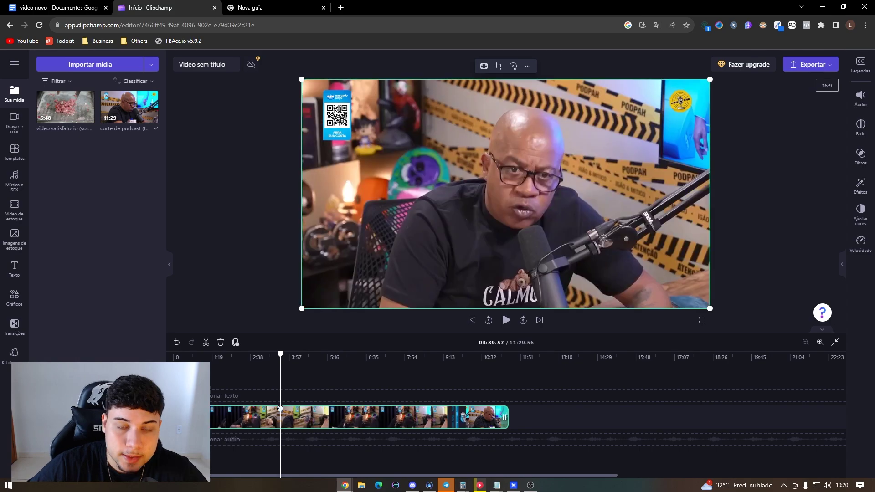
pyautogui.moveTo(280, 408); pyautogui.dragTo(246, 415)
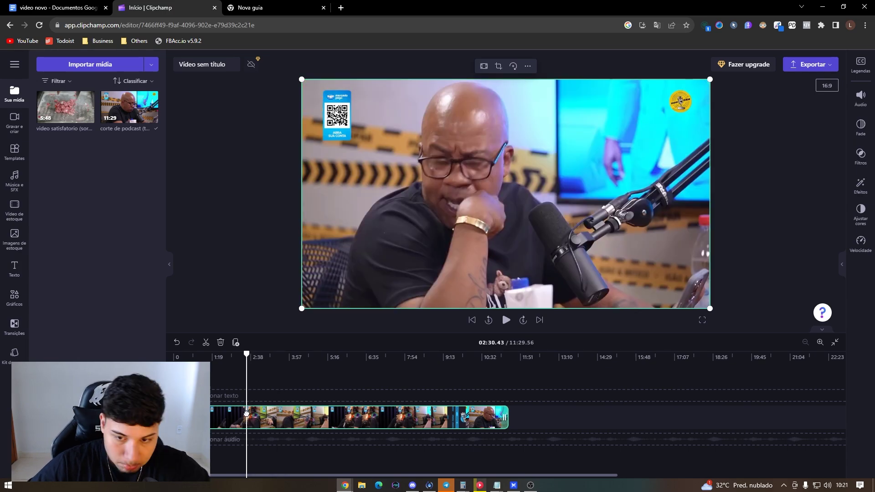
pyautogui.click(487, 342)
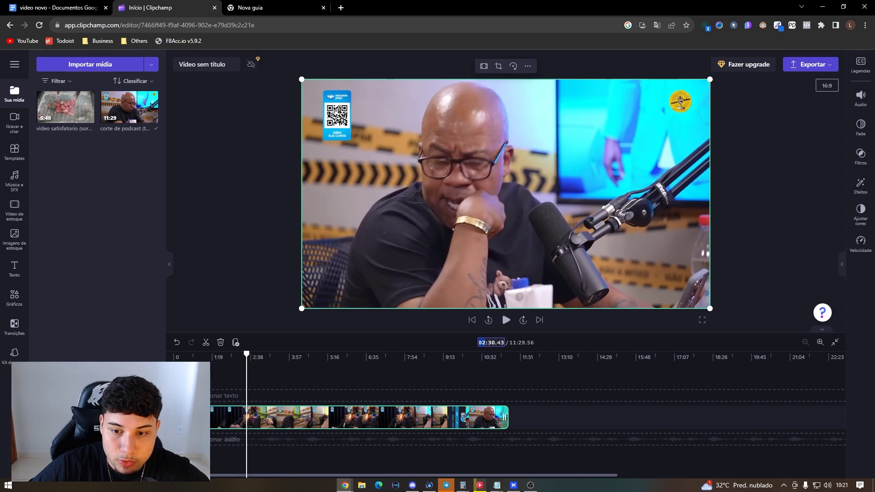
pyautogui.click(472, 347)
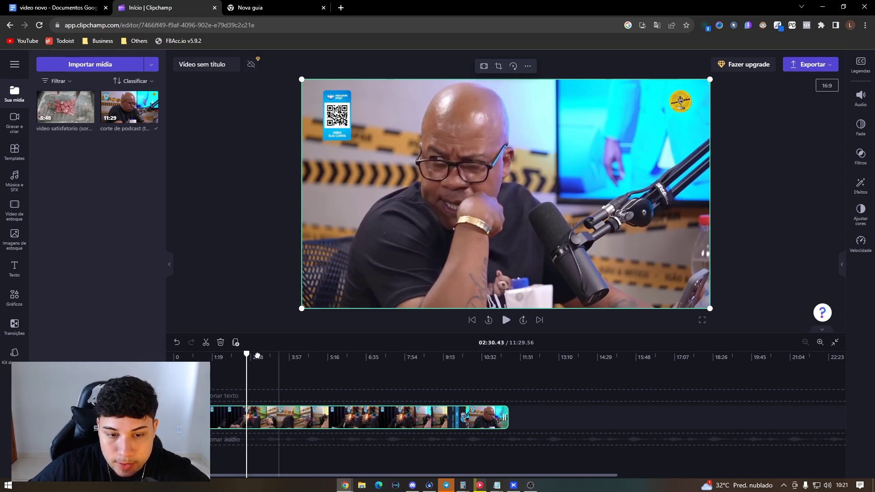
pyautogui.moveTo(247, 355); pyautogui.dragTo(232, 355)
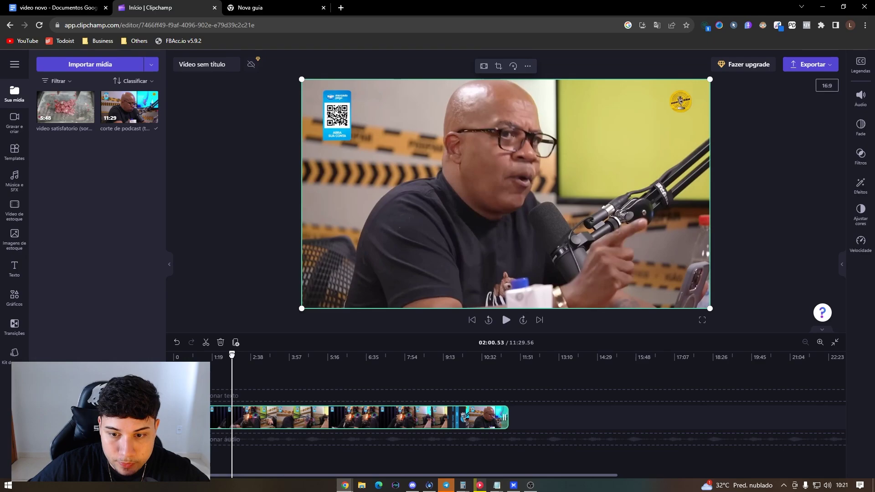
pyautogui.click(205, 343)
pyautogui.moveTo(231, 355); pyautogui.dragTo(257, 415)
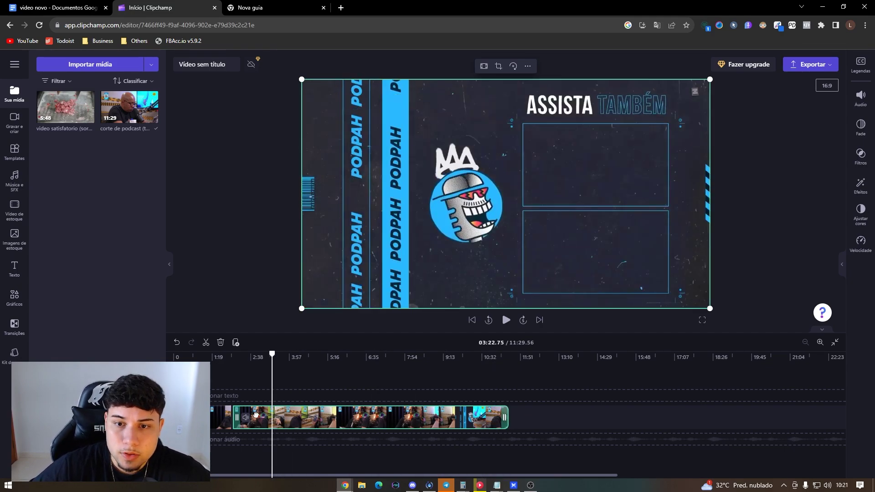
# - Split the podcast clip at 00:08.55, remove the intro section and shift the remaining part to the timeline start
pyautogui.press('Home')
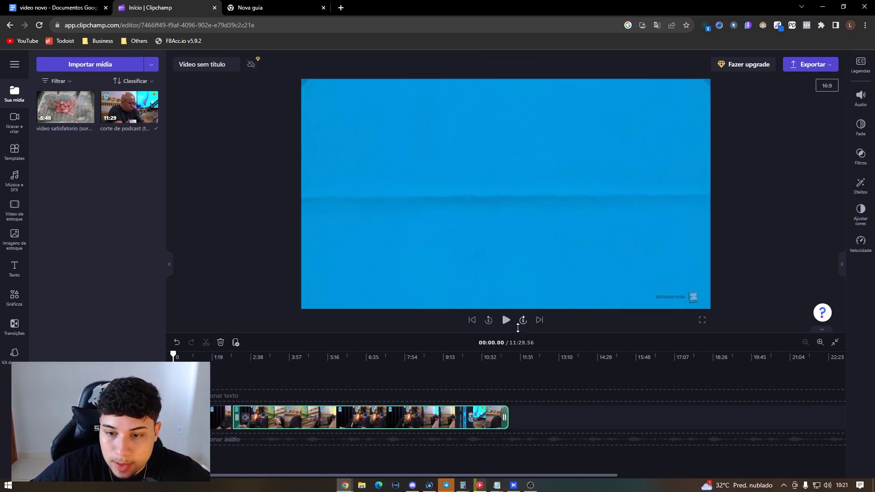
pyautogui.press('space')
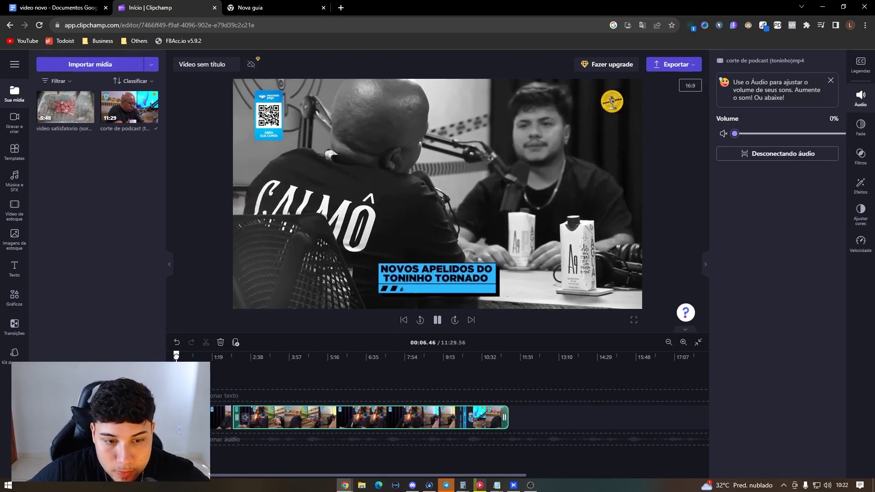
pyautogui.press('space')
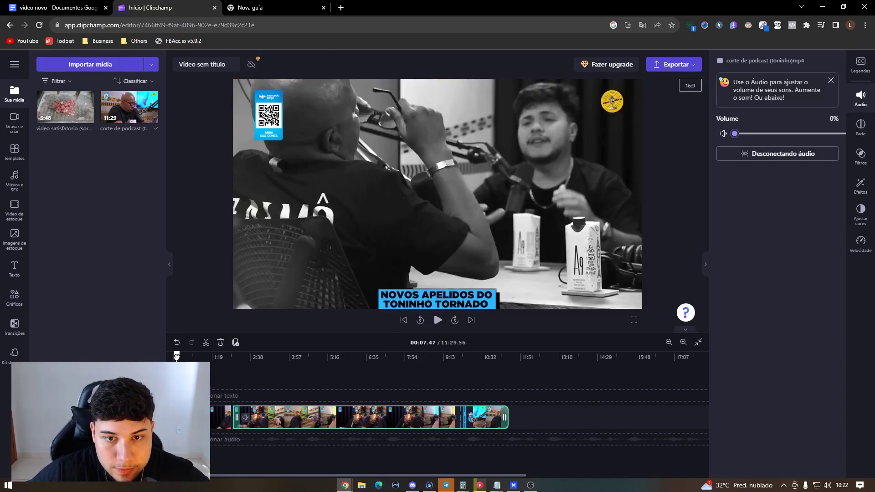
pyautogui.scroll(4, 256, 379)
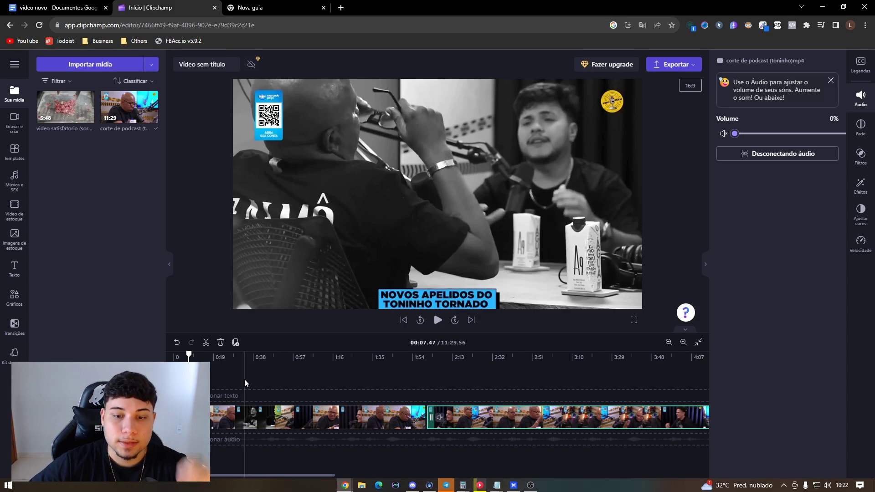
pyautogui.click(861, 97)
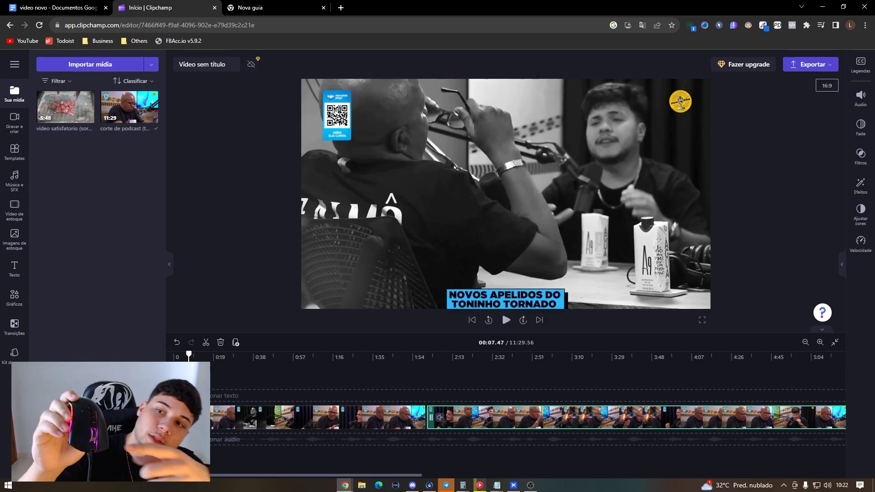
pyautogui.scroll(2, 303, 383)
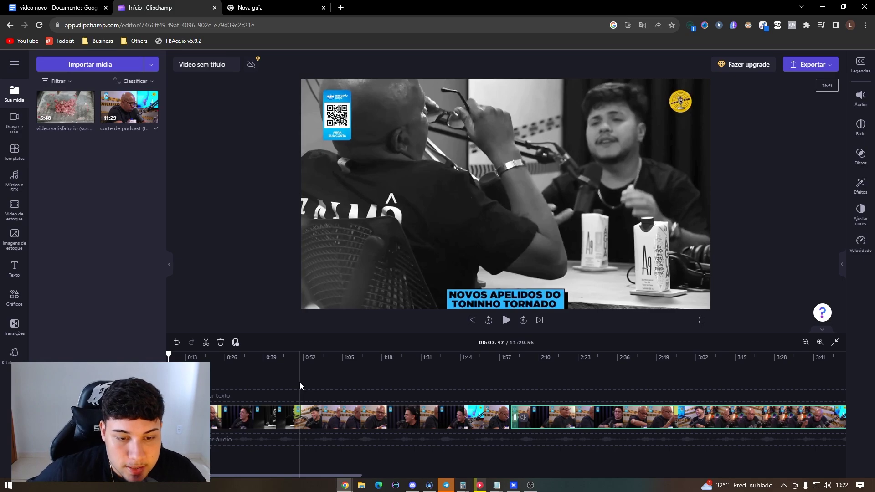
pyautogui.scroll(2, 299, 382)
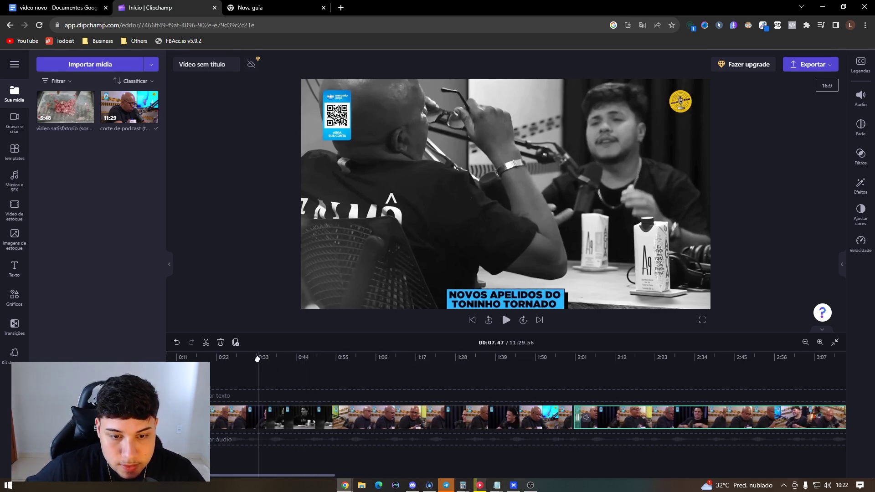
pyautogui.moveTo(237, 355); pyautogui.dragTo(204, 354)
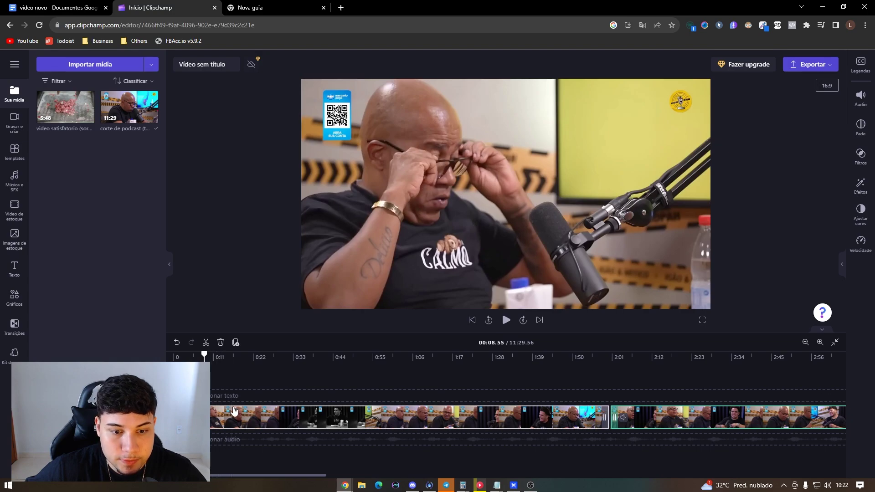
pyautogui.click(218, 417)
pyautogui.click(206, 342)
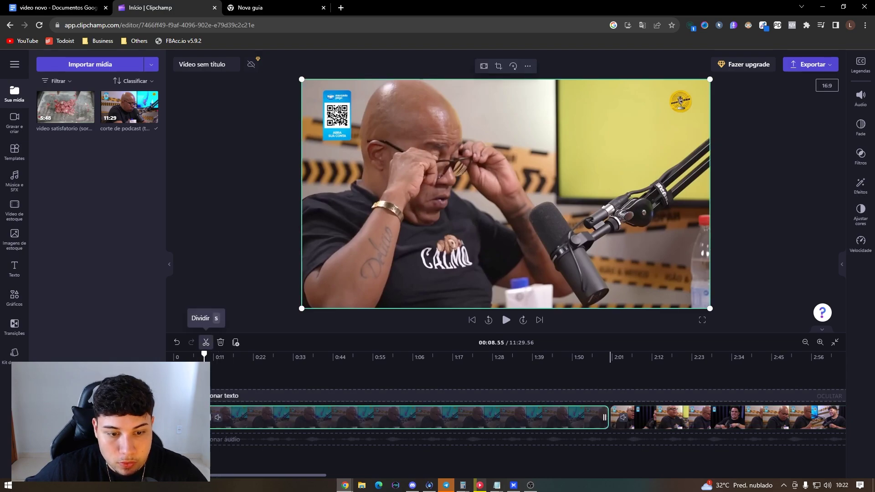
pyautogui.moveTo(205, 417); pyautogui.dragTo(236, 417)
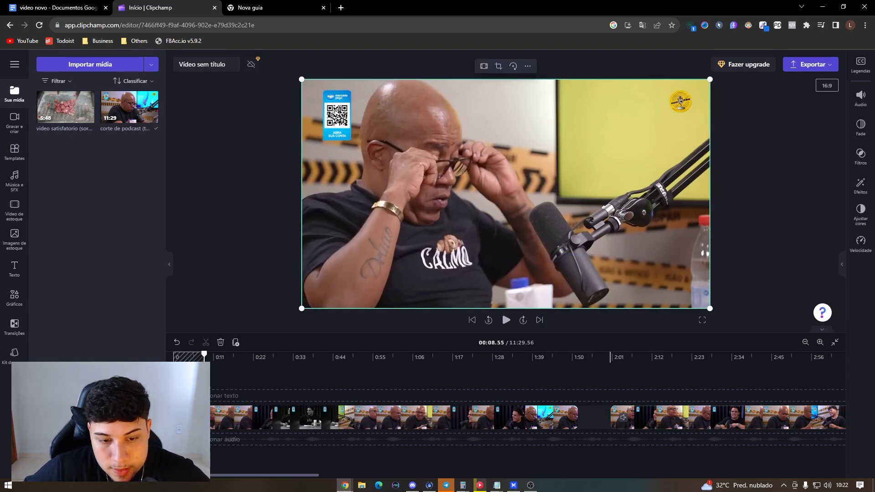
# - Delete the podcast section after the two-minute cut and return the playhead to the timeline start
pyautogui.click(613, 410)
pyautogui.scroll(-2, 410, 401)
pyautogui.moveTo(196, 355); pyautogui.dragTo(174, 358)
pyautogui.press('Delete')
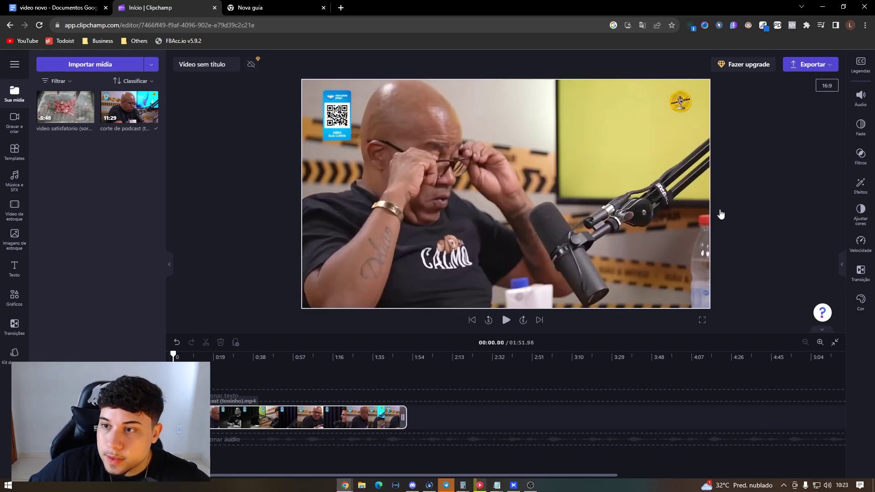
# - Change the project's aspect ratio to 9:16 portrait
pyautogui.click(828, 87)
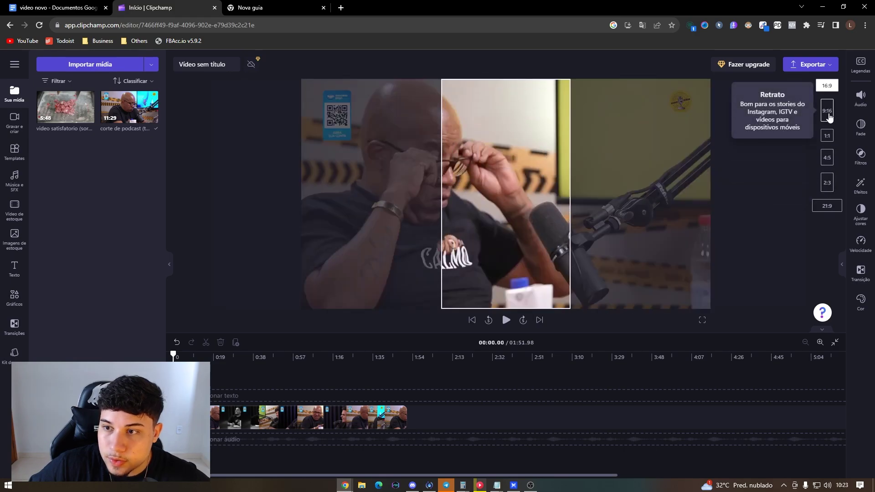
pyautogui.click(829, 115)
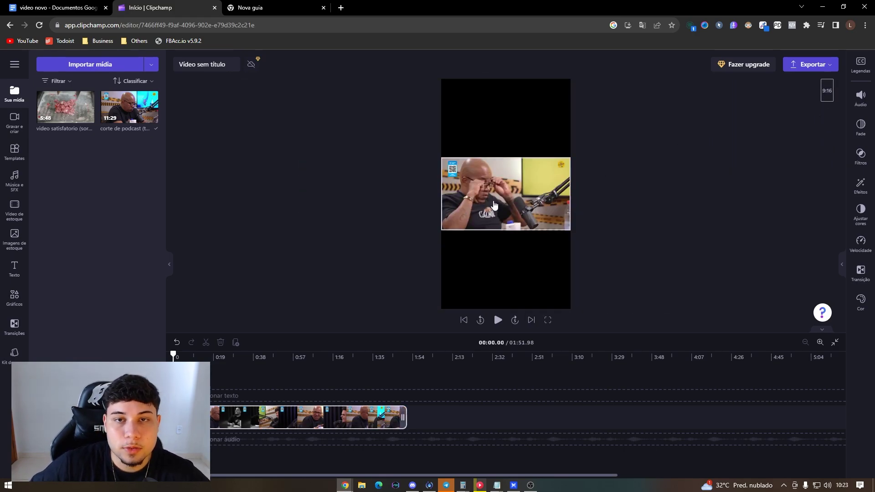
pyautogui.click(249, 329)
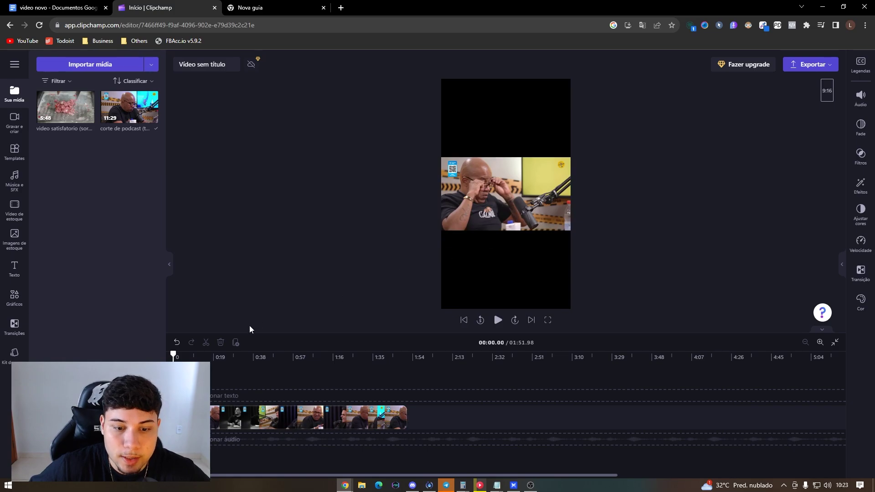
# - Move the podcast clip to the top of the portrait frame, enlarge it to cover just over the upper half, and start playback
pyautogui.moveTo(505, 194); pyautogui.dragTo(506, 115)
pyautogui.moveTo(570, 146); pyautogui.dragTo(666, 209)
pyautogui.click(499, 319)
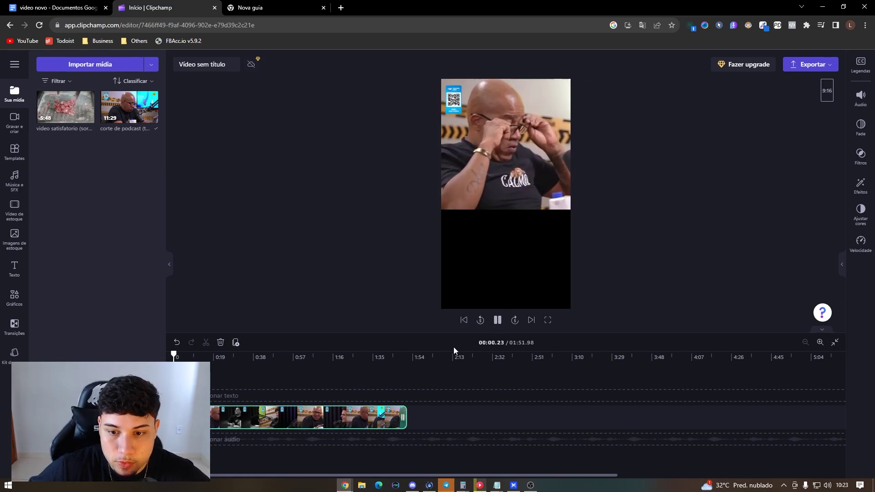
# - Split the podcast clip at 00:48.45, shift its first part slightly left in the frame, and play across the cut
pyautogui.click(241, 358)
pyautogui.moveTo(281, 358)
pyautogui.mouseDown()
pyautogui.moveTo(173, 355)
pyautogui.moveTo(283, 359)
pyautogui.moveTo(274, 364)
pyautogui.mouseUp()
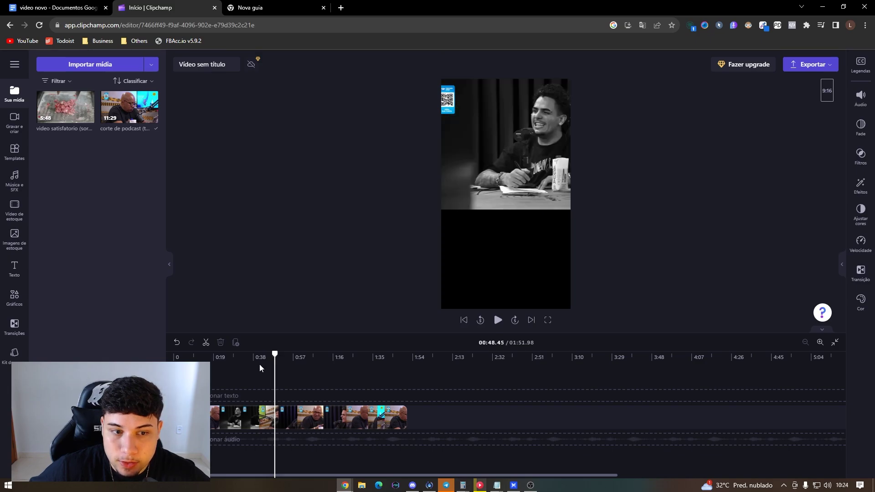
pyautogui.click(206, 343)
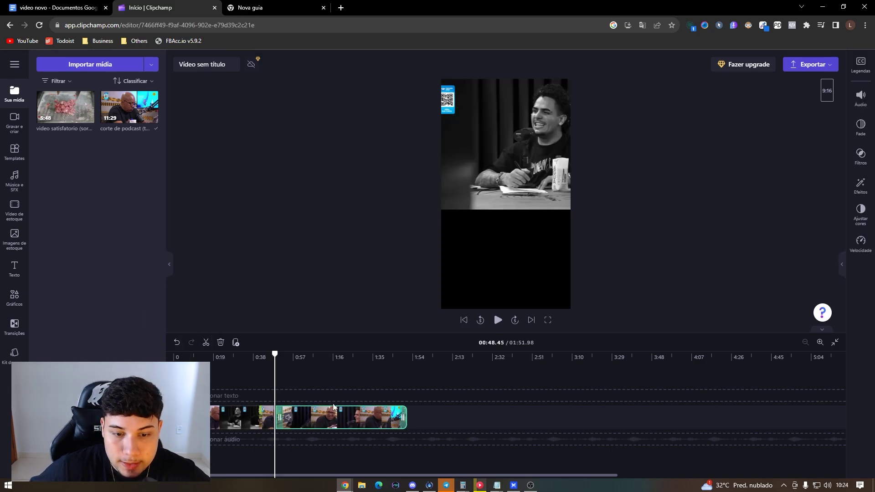
pyautogui.click(497, 195)
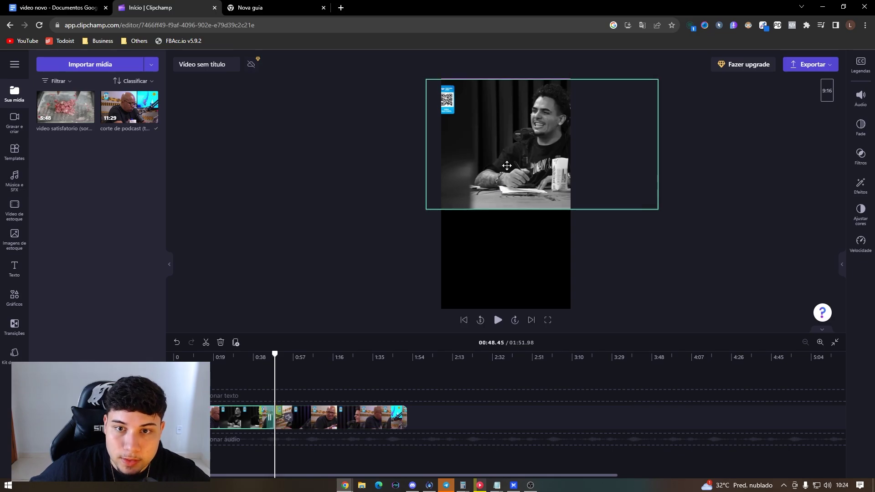
pyautogui.moveTo(505, 168); pyautogui.dragTo(499, 167)
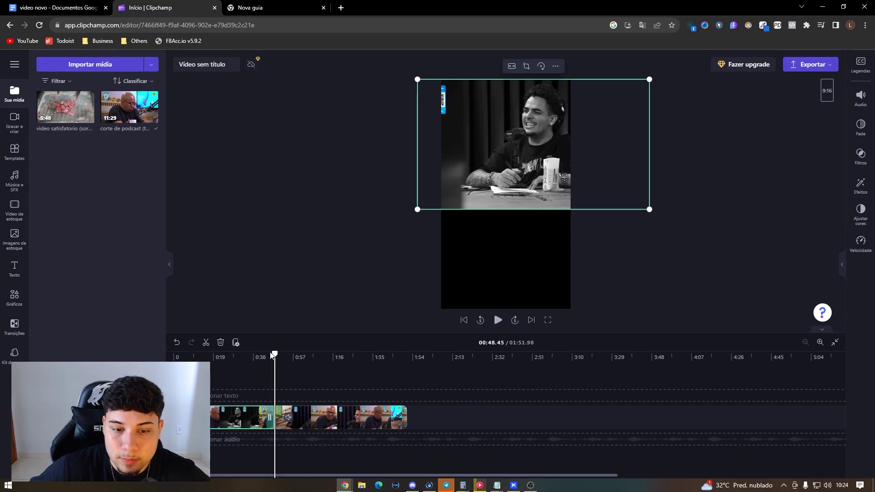
pyautogui.moveTo(274, 353); pyautogui.dragTo(267, 354)
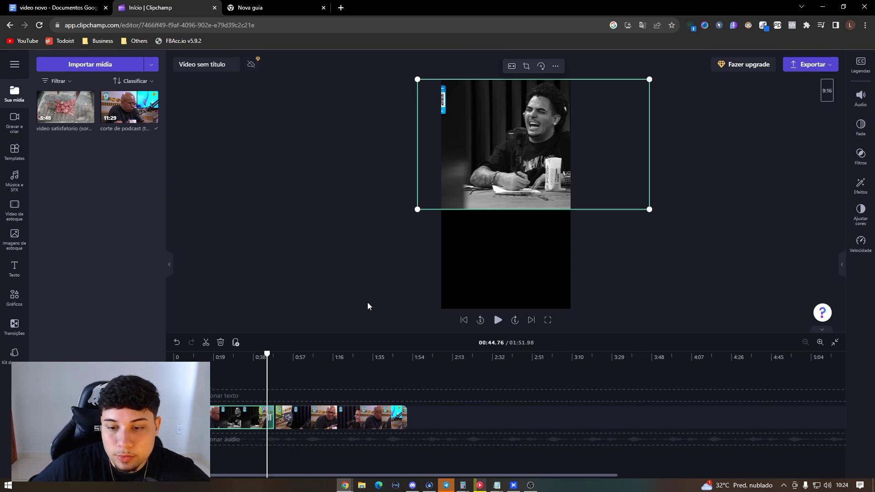
pyautogui.click(498, 321)
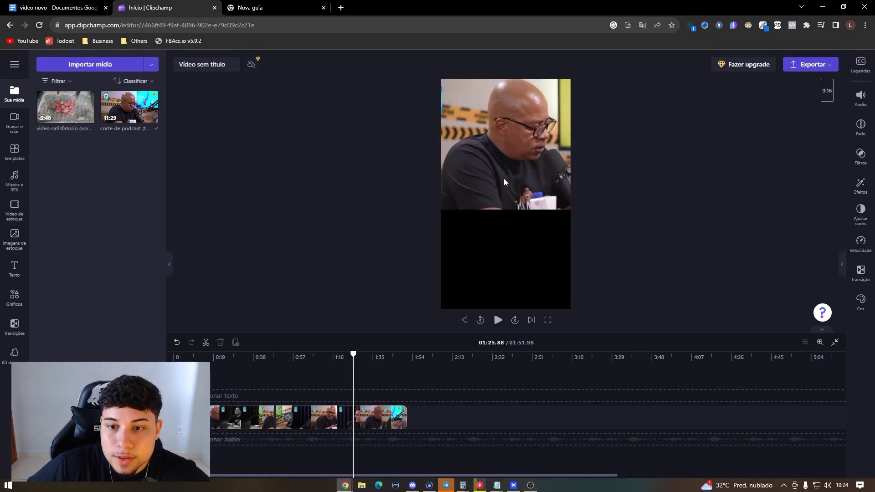
# - Add the satisfying ice cream video to the timeline and move it onto a track above the podcast clips
pyautogui.moveTo(55, 113)
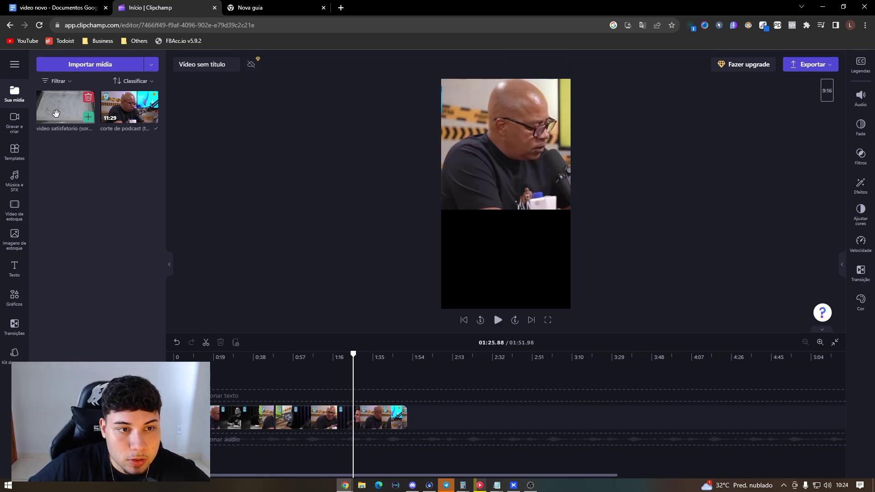
pyautogui.moveTo(55, 113); pyautogui.dragTo(230, 475)
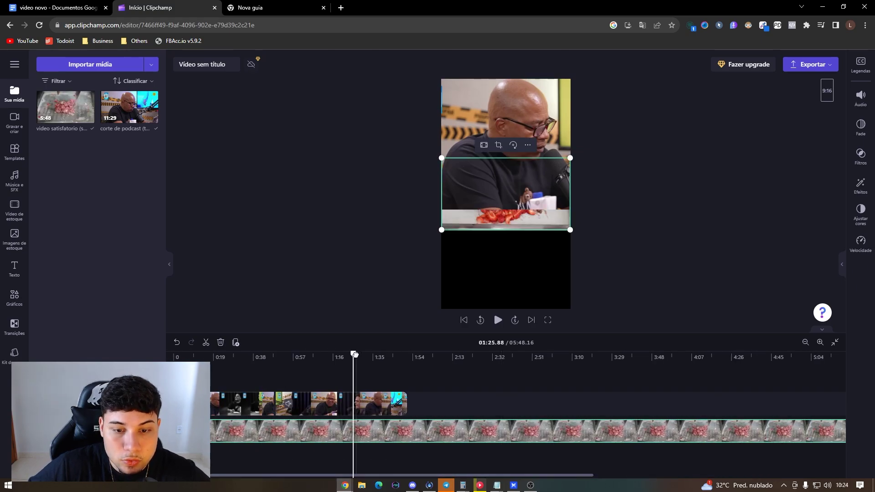
pyautogui.click(196, 356)
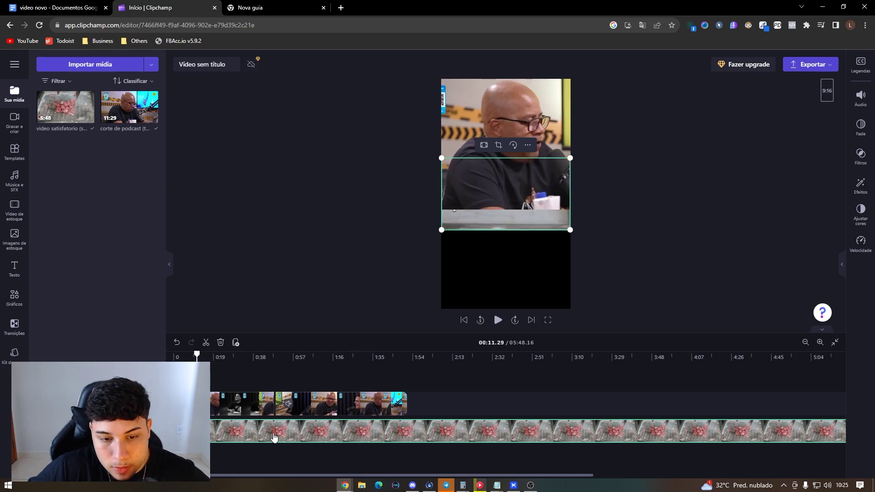
pyautogui.moveTo(274, 437); pyautogui.dragTo(313, 381)
# - Split the ice cream video at 01:04.75, where the strawberries are being prepared, and delete the section before the cut
pyautogui.click(232, 359)
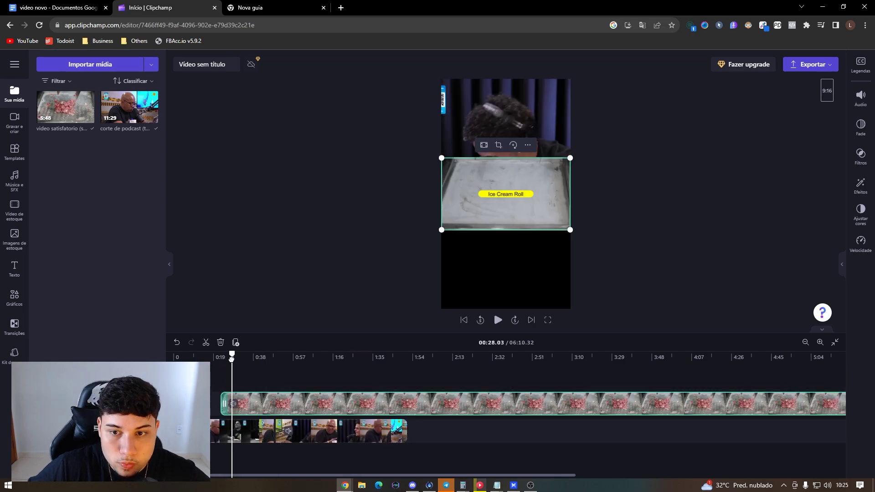
pyautogui.moveTo(232, 358); pyautogui.dragTo(226, 359)
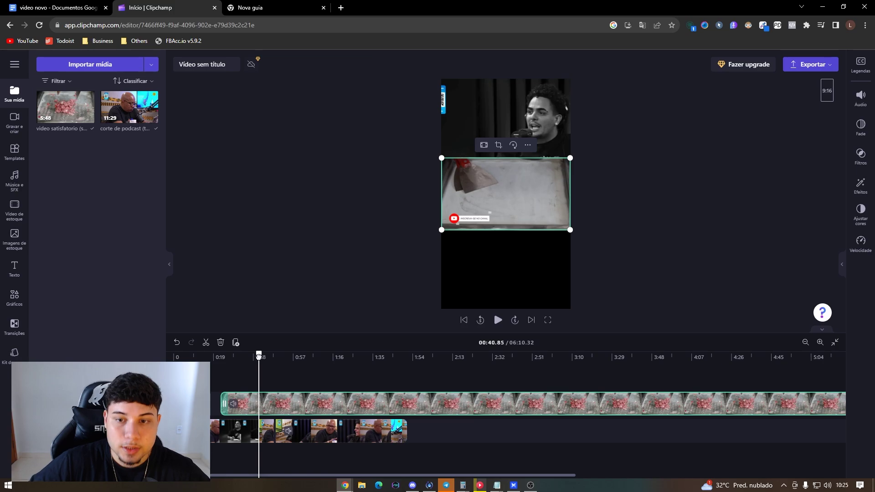
pyautogui.moveTo(259, 357); pyautogui.dragTo(309, 362)
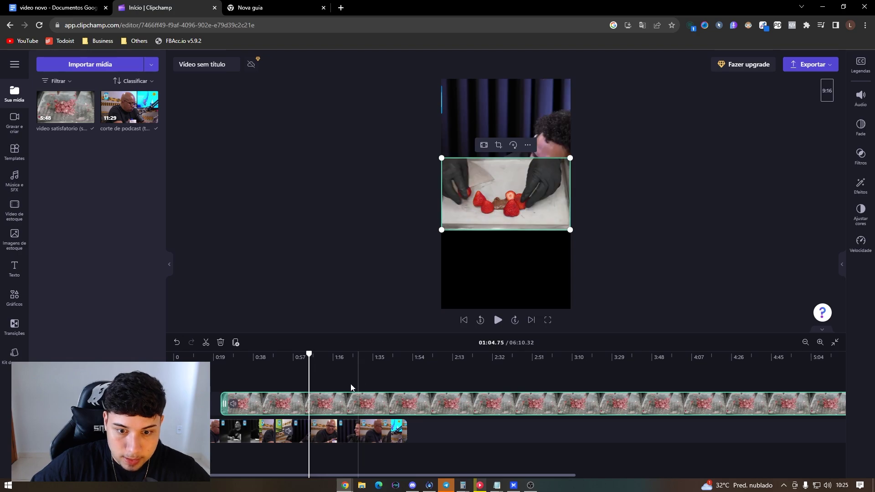
pyautogui.click(206, 343)
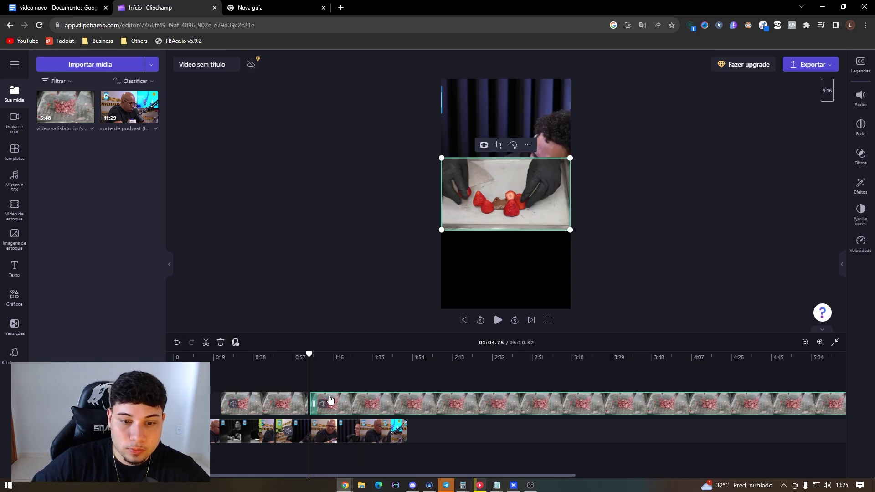
pyautogui.click(268, 409)
pyautogui.press('Delete')
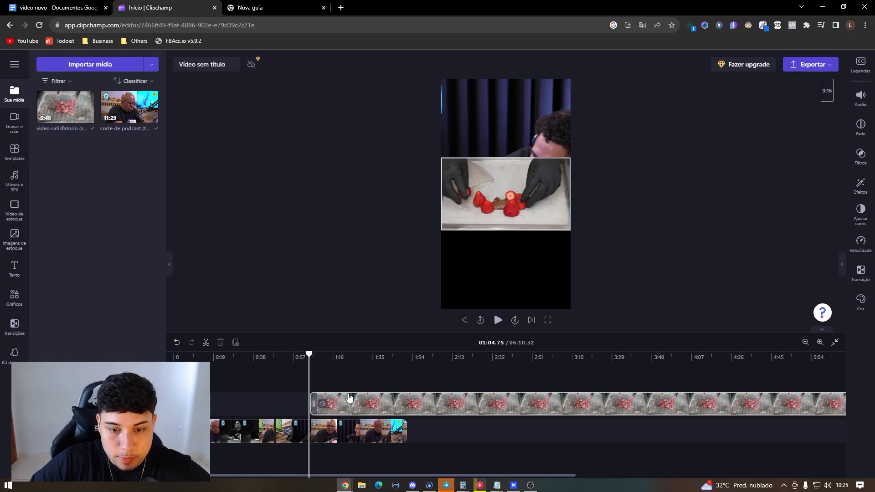
# - Move the remaining ice cream section past the end of the podcast clips and preview its first part
pyautogui.click(349, 399)
pyautogui.press('space')
pyautogui.moveTo(348, 400); pyautogui.dragTo(448, 400)
pyautogui.click(429, 360)
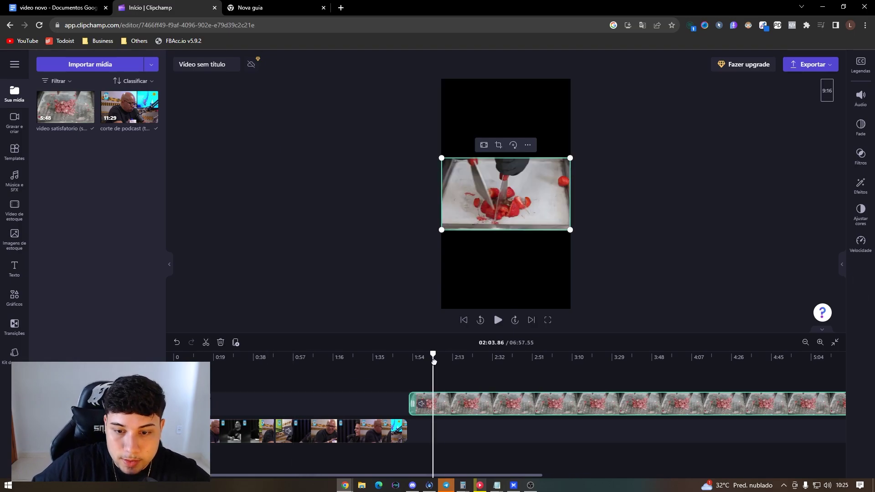
pyautogui.press('space')
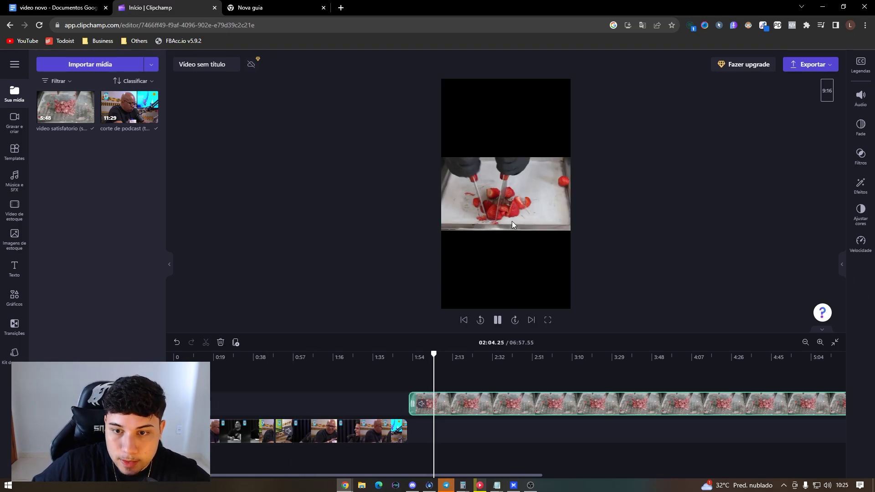
pyautogui.click(512, 220)
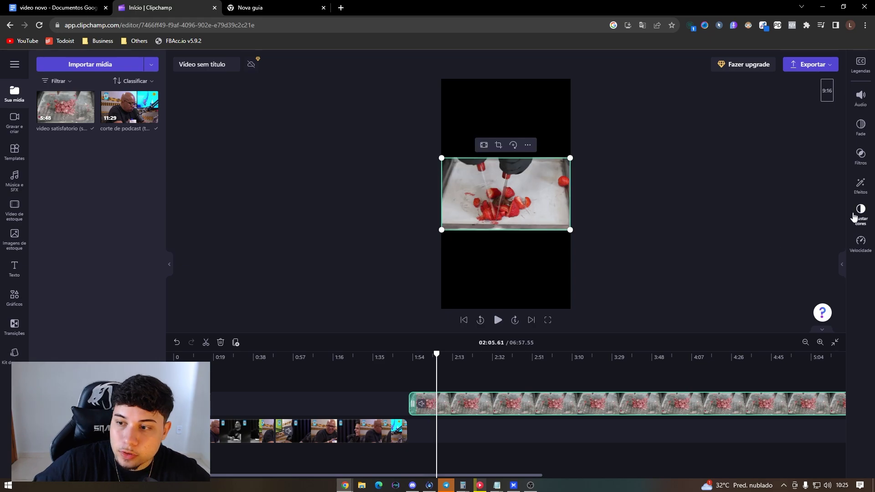
pyautogui.moveTo(436, 355); pyautogui.dragTo(461, 374)
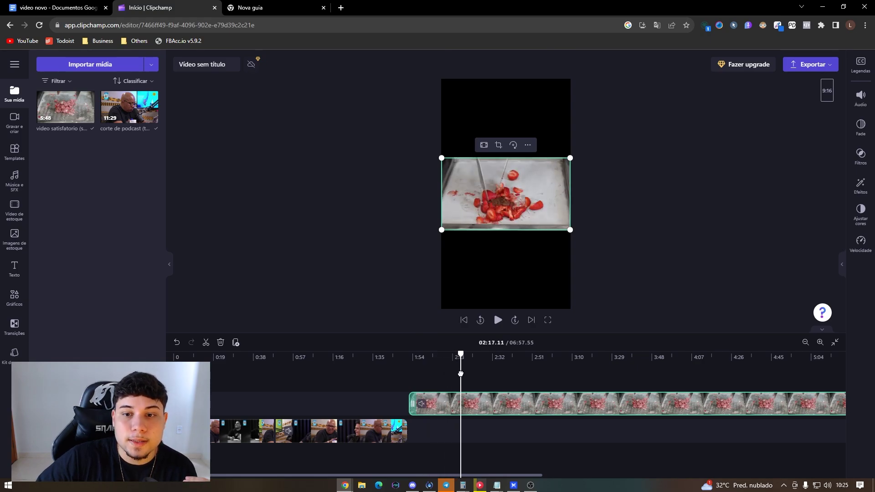
pyautogui.moveTo(461, 374); pyautogui.dragTo(471, 374)
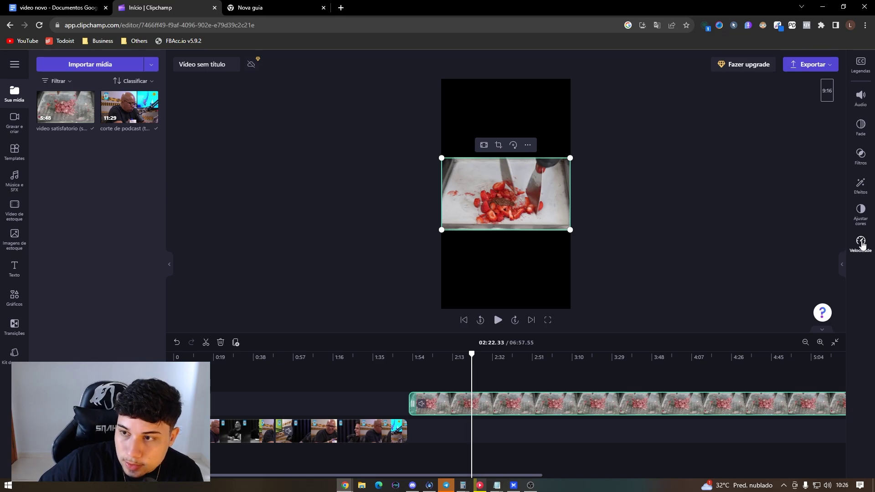
# - Set the ice cream clip's speed to 4x and preview it from the clip's start
pyautogui.click(841, 265)
pyautogui.click(861, 243)
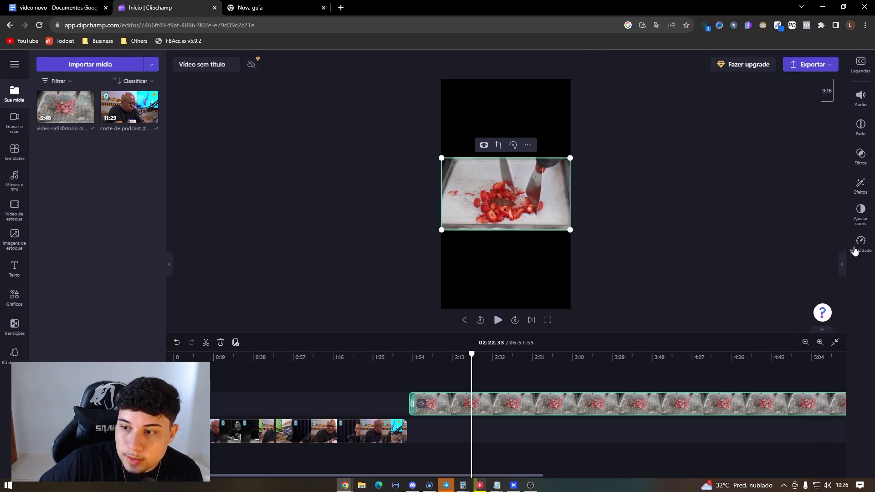
pyautogui.click(859, 248)
pyautogui.moveTo(748, 102); pyautogui.dragTo(812, 103)
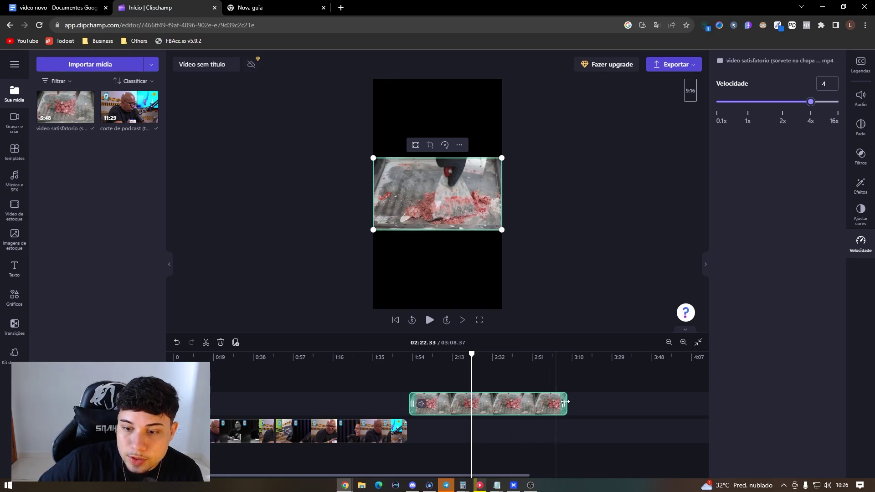
pyautogui.moveTo(471, 357); pyautogui.dragTo(412, 359)
pyautogui.click(431, 324)
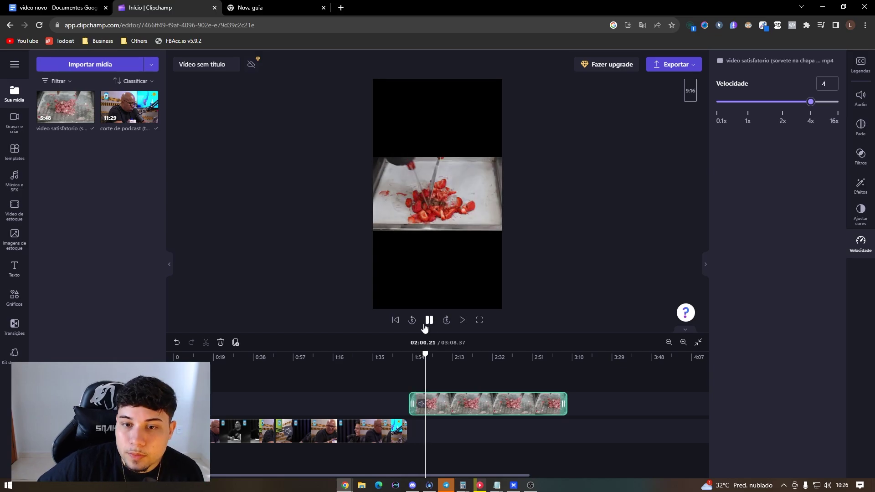
pyautogui.click(425, 324)
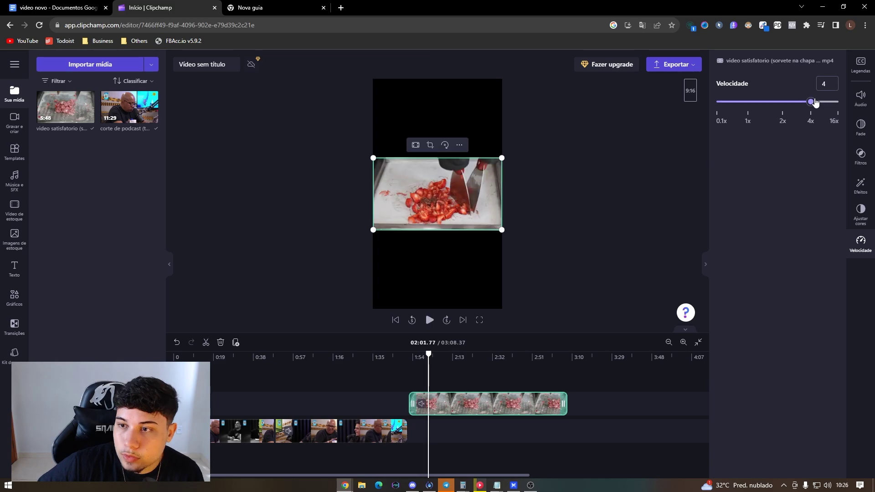
# - Set the ice cream clip's speed to 3x and place it beneath the podcast, starting at the timeline's beginning
pyautogui.moveTo(815, 102); pyautogui.dragTo(796, 102)
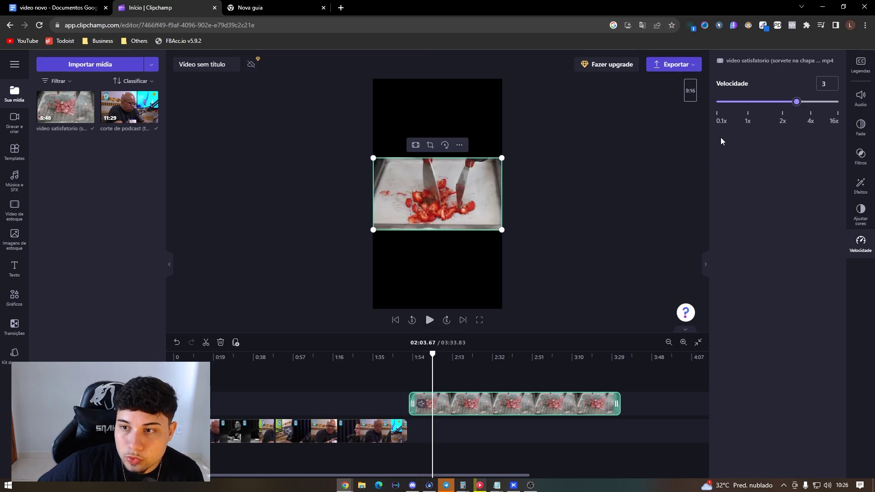
pyautogui.moveTo(461, 404); pyautogui.dragTo(218, 437)
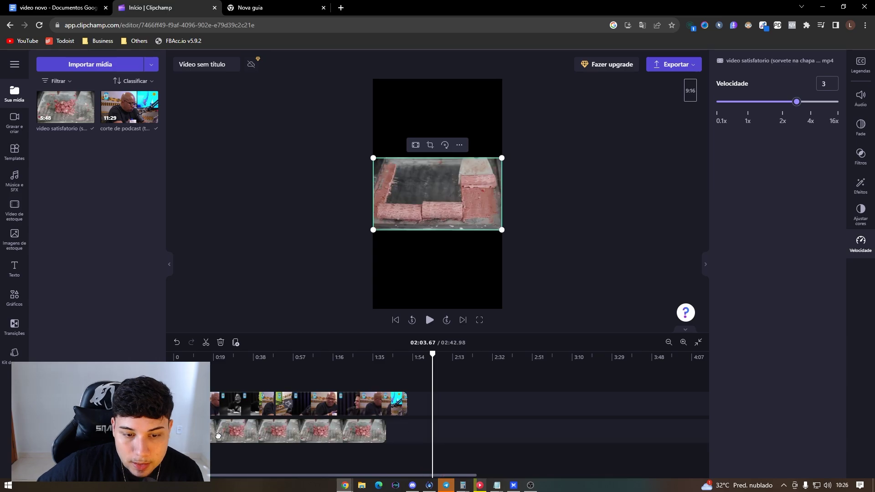
pyautogui.press('Home')
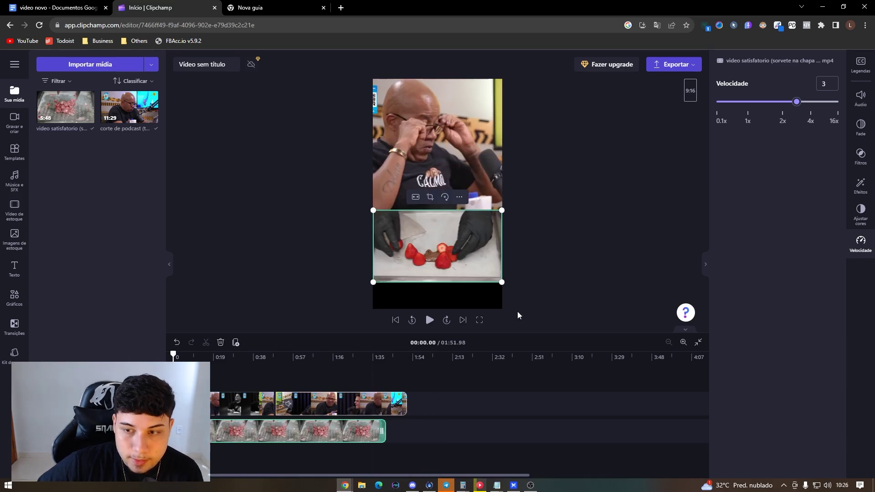
# - Compare 2.5x and 3x speed against the podcast's length and set the ice cream clip to 2.5x
pyautogui.moveTo(799, 107); pyautogui.dragTo(792, 107)
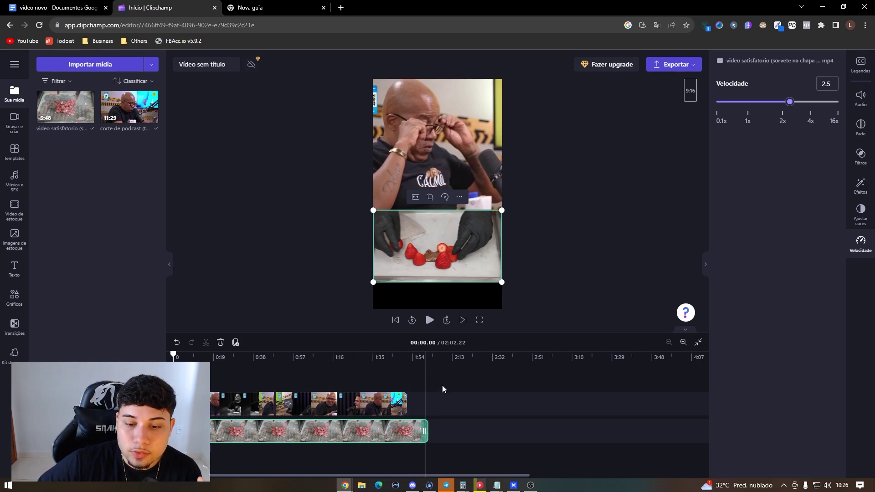
pyautogui.moveTo(790, 101)
pyautogui.mouseDown()
pyautogui.moveTo(807, 102)
pyautogui.moveTo(797, 101)
pyautogui.mouseUp()
pyautogui.click(377, 357)
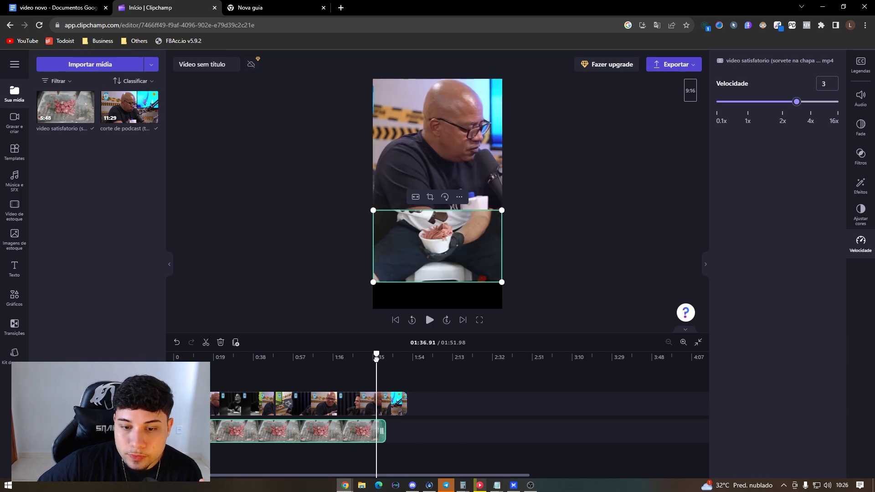
pyautogui.moveTo(377, 357); pyautogui.dragTo(402, 357)
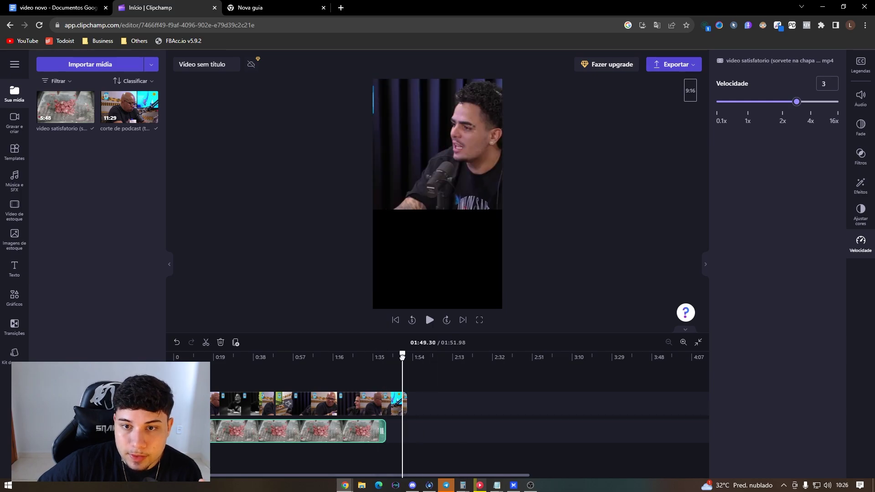
pyautogui.click(315, 357)
pyautogui.moveTo(796, 101); pyautogui.dragTo(791, 102)
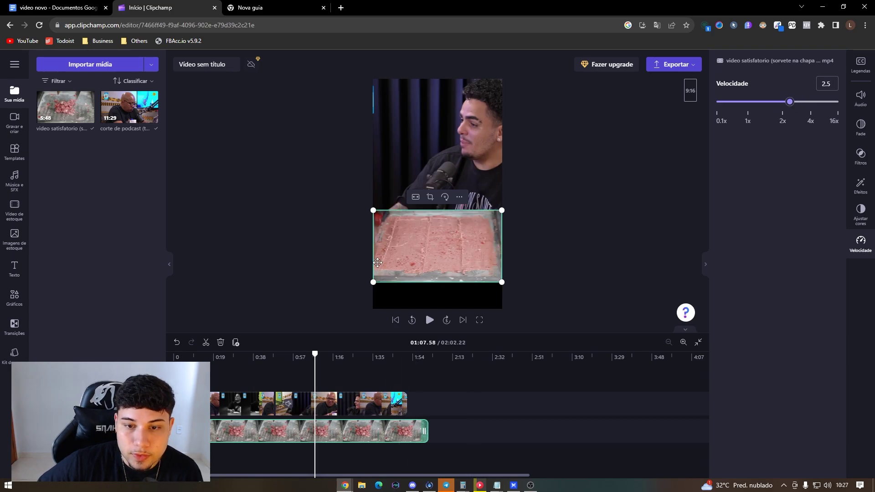
# - Enlarge the ice cream clip to fill the frame area below the podcast and play the video from the start
pyautogui.moveTo(427, 248); pyautogui.dragTo(446, 245)
pyautogui.moveTo(502, 282); pyautogui.dragTo(544, 305)
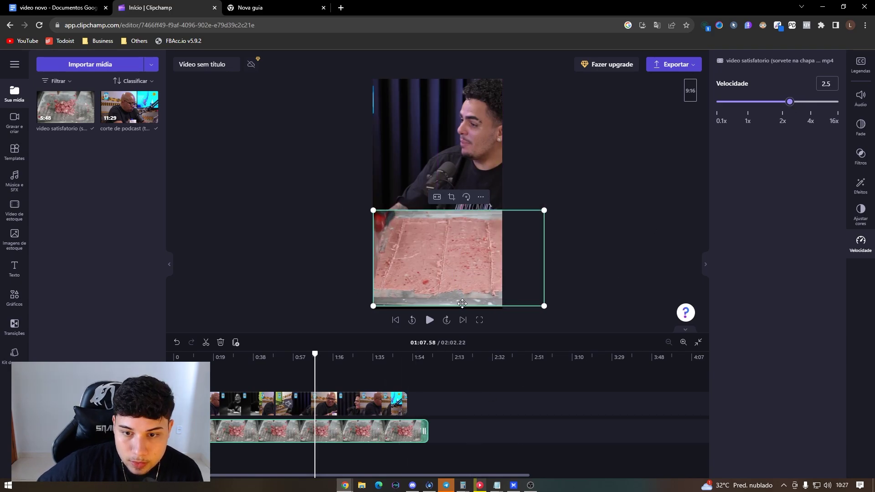
pyautogui.moveTo(315, 354); pyautogui.dragTo(173, 355)
pyautogui.click(430, 321)
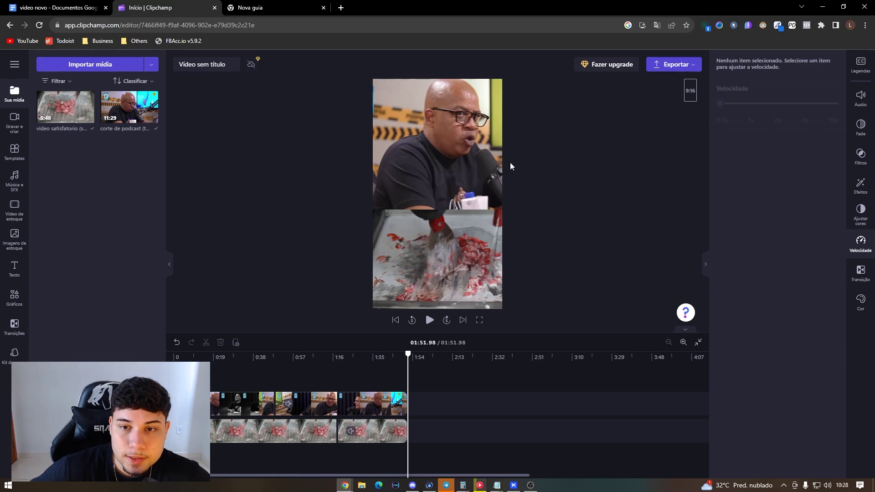
# - Browse the filters for the last podcast segment, try Tom roxo on it, and restore Nenhum
pyautogui.click(428, 164)
pyautogui.click(428, 164)
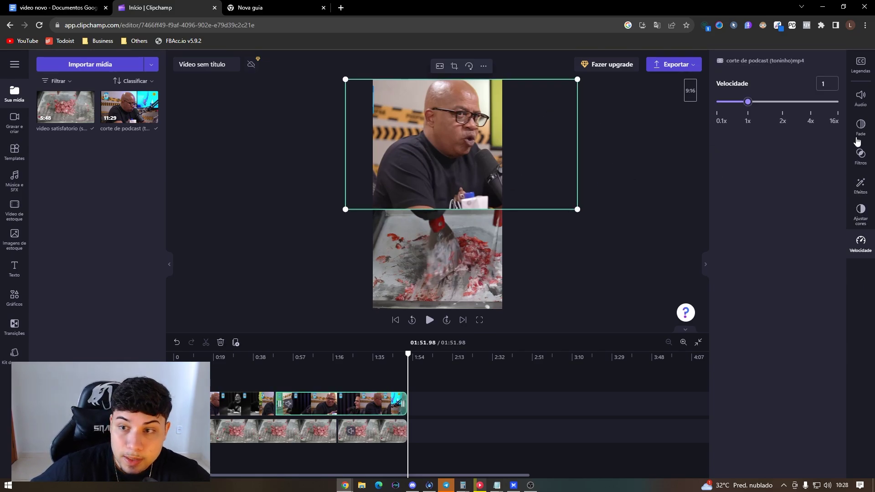
pyautogui.click(860, 156)
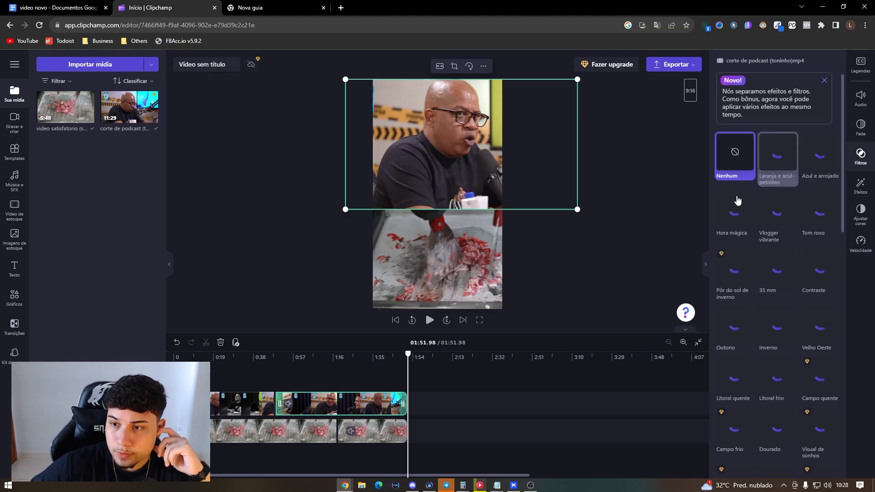
pyautogui.scroll(-10, 747, 274)
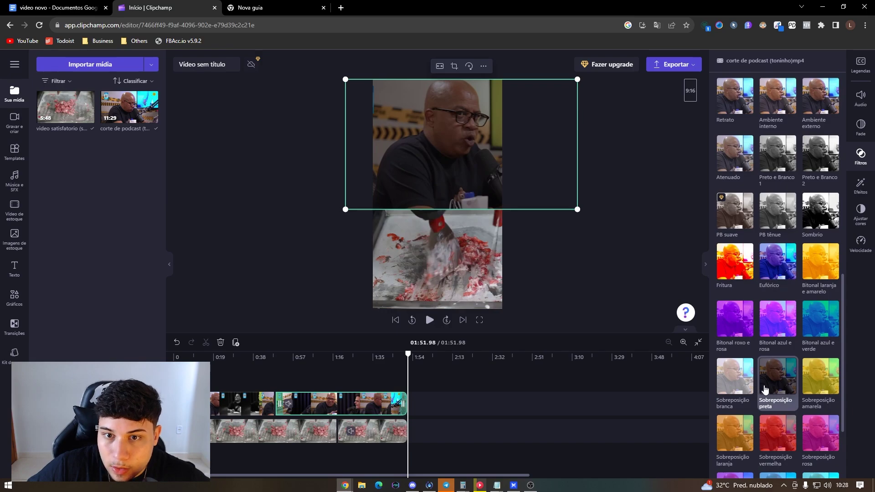
pyautogui.scroll(10, 775, 297)
pyautogui.click(811, 225)
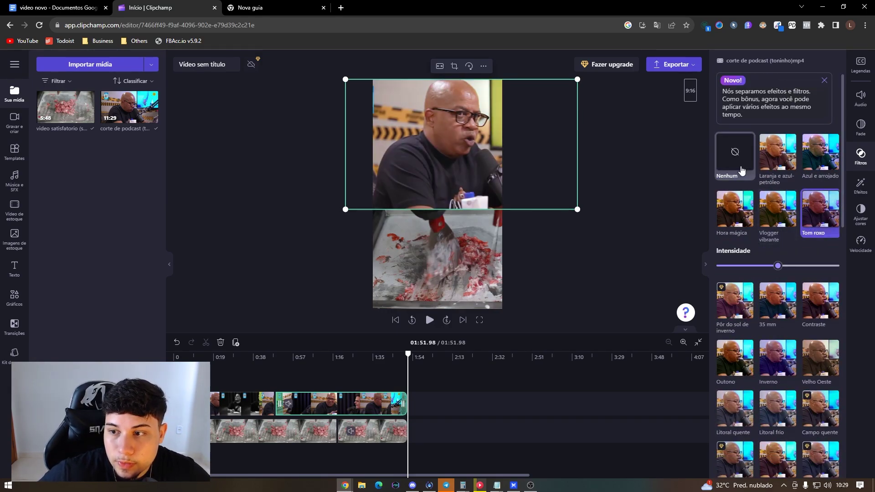
pyautogui.scroll(-2, 823, 222)
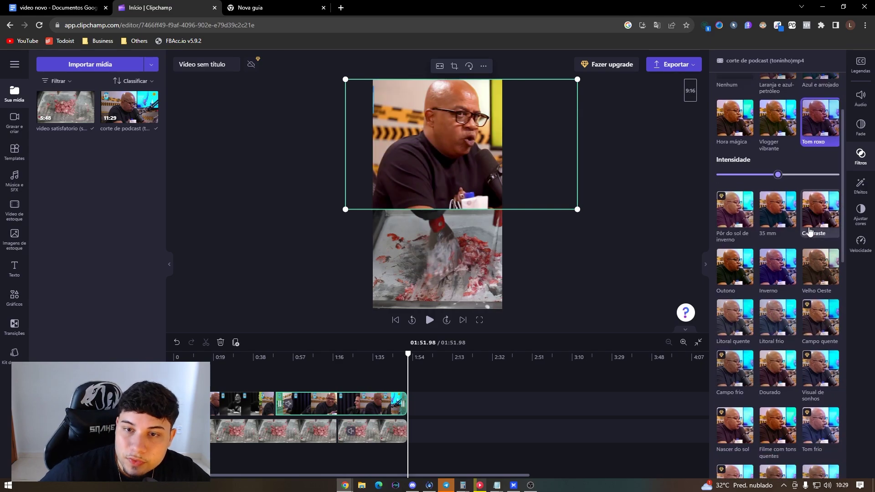
pyautogui.scroll(2, 809, 233)
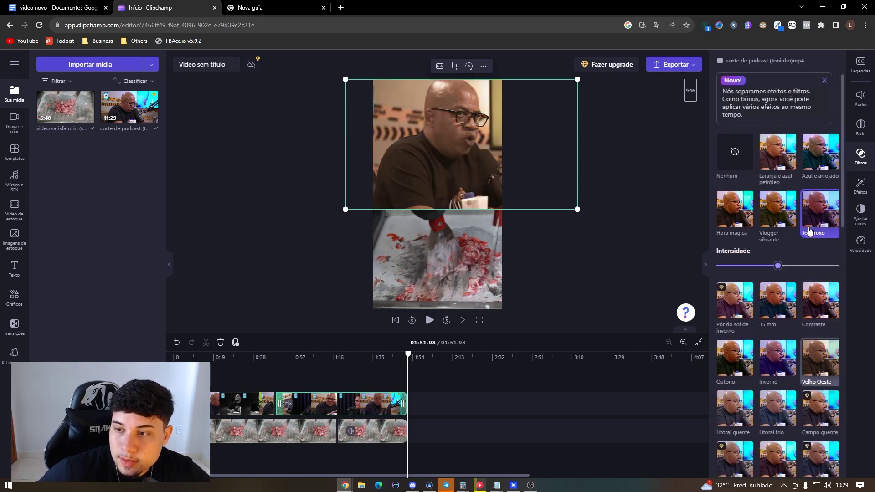
pyautogui.click(736, 164)
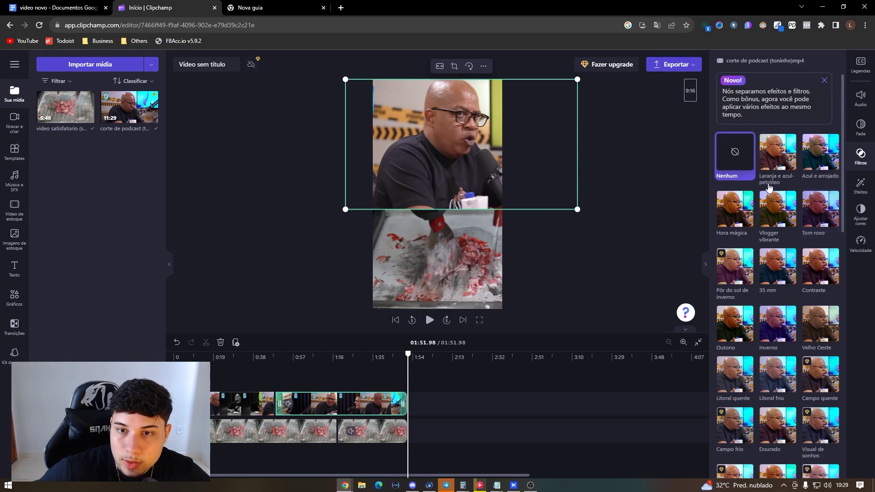
# - Adjust the last podcast segment's colours with moderately higher saturation and contrast, slightly higher exposure, and a slightly cooler temperature
pyautogui.click(861, 211)
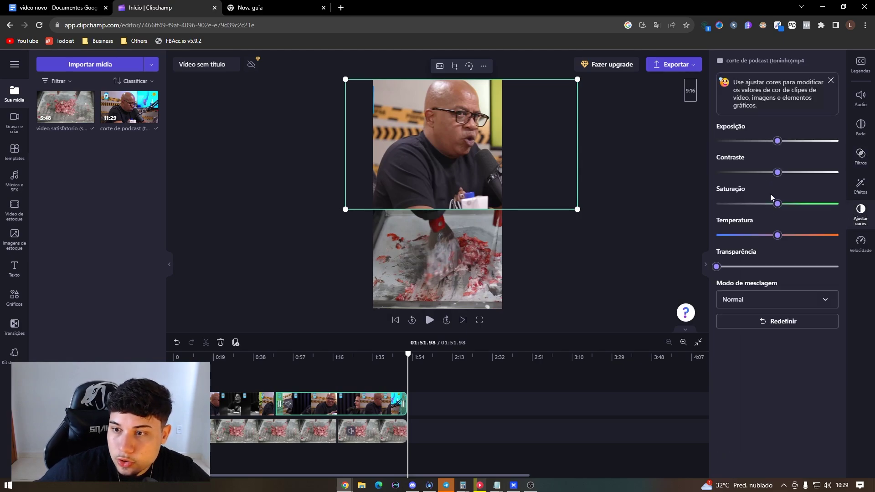
pyautogui.moveTo(775, 206)
pyautogui.mouseDown()
pyautogui.moveTo(813, 206)
pyautogui.moveTo(789, 206)
pyautogui.mouseUp()
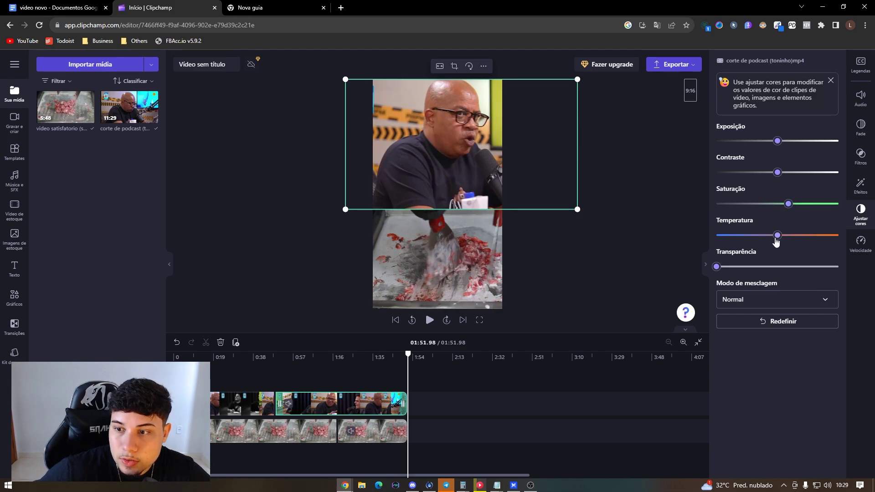
pyautogui.moveTo(776, 240)
pyautogui.mouseDown()
pyautogui.moveTo(761, 242)
pyautogui.moveTo(773, 242)
pyautogui.mouseUp()
pyautogui.moveTo(778, 174); pyautogui.dragTo(789, 180)
pyautogui.moveTo(778, 144)
pyautogui.mouseDown()
pyautogui.moveTo(764, 143)
pyautogui.moveTo(793, 145)
pyautogui.moveTo(781, 145)
pyautogui.mouseUp()
# - Raise the saturation of the last ice cream segment and briefly preview the video from about 1:31
pyautogui.click(438, 305)
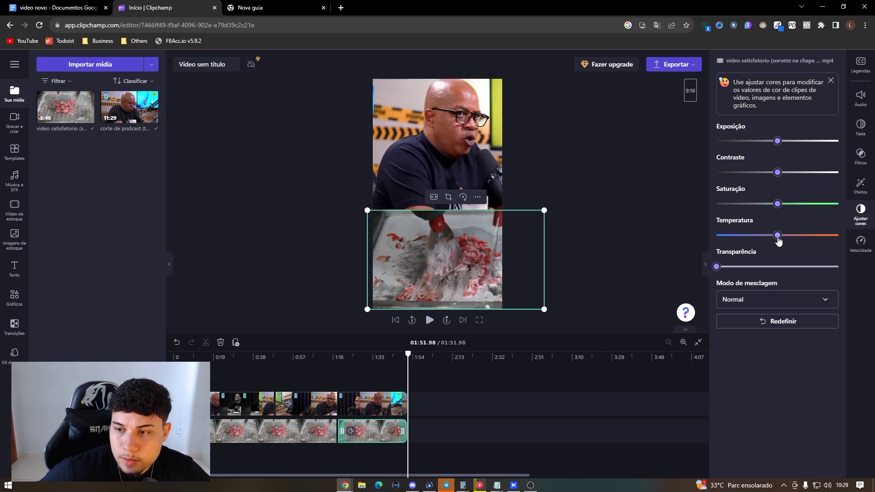
pyautogui.moveTo(778, 206); pyautogui.dragTo(803, 207)
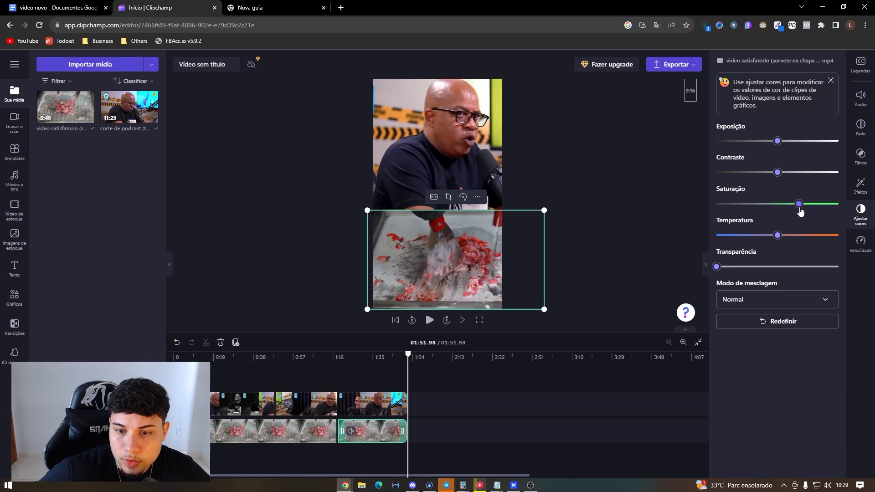
pyautogui.moveTo(408, 354); pyautogui.dragTo(363, 360)
pyautogui.click(853, 222)
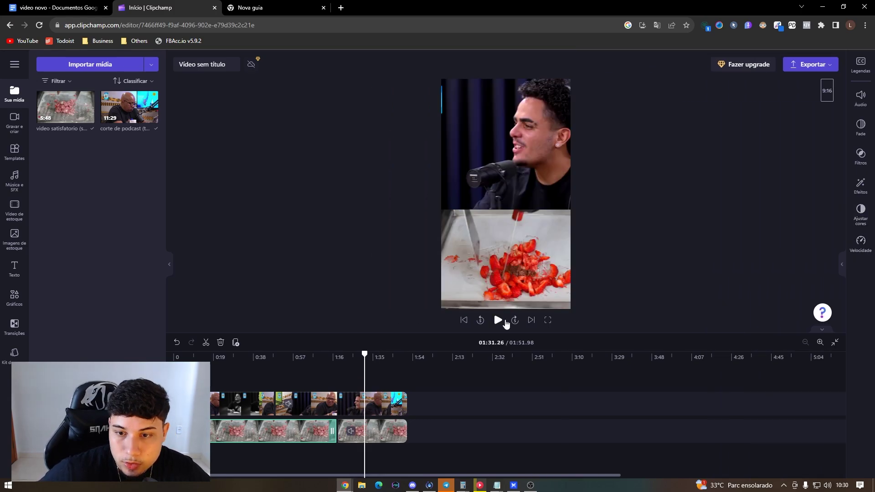
pyautogui.click(497, 320)
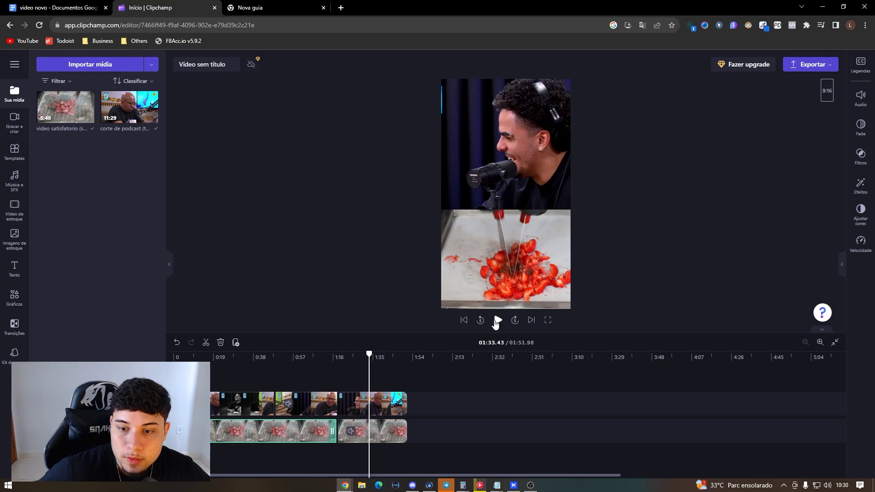
pyautogui.click(496, 320)
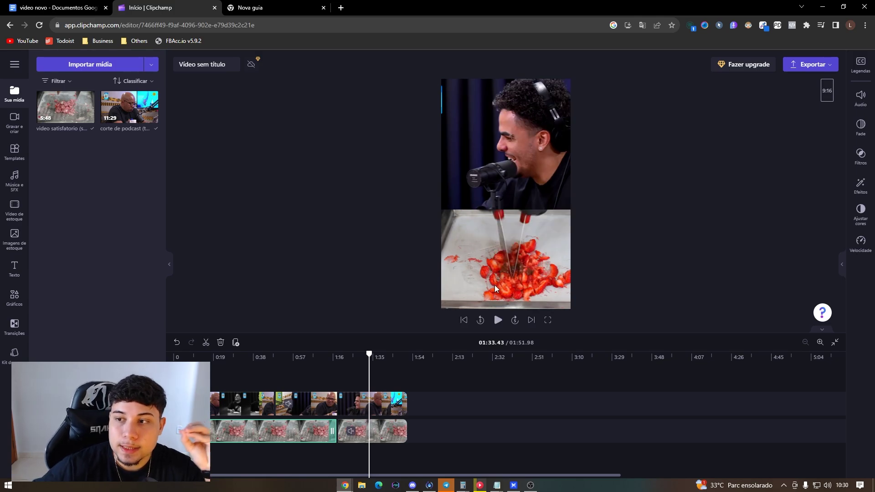
# - Export the video, spot-check the exported MP4 at about 1:22 and closer to its end, and close the player
pyautogui.click(855, 66)
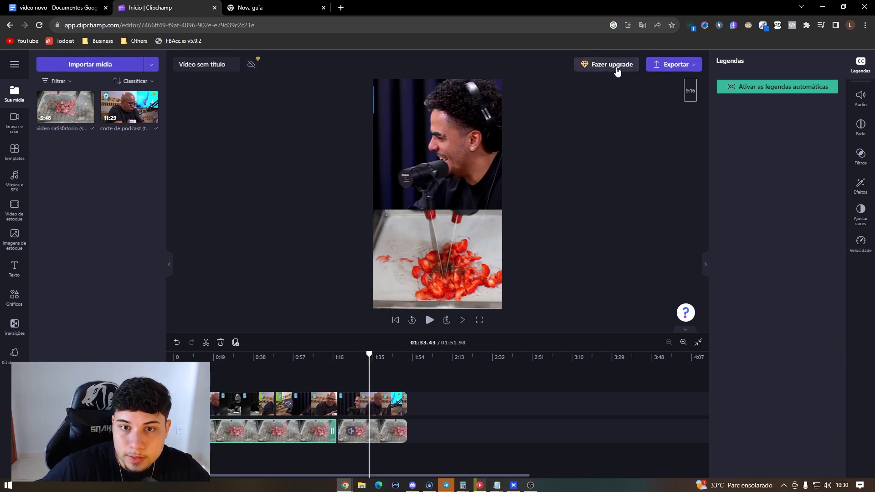
pyautogui.click(674, 64)
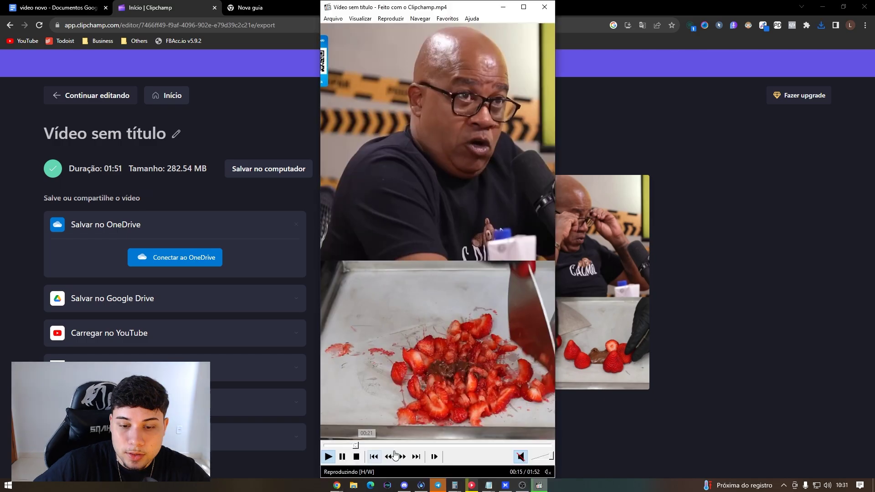
pyautogui.click(492, 445)
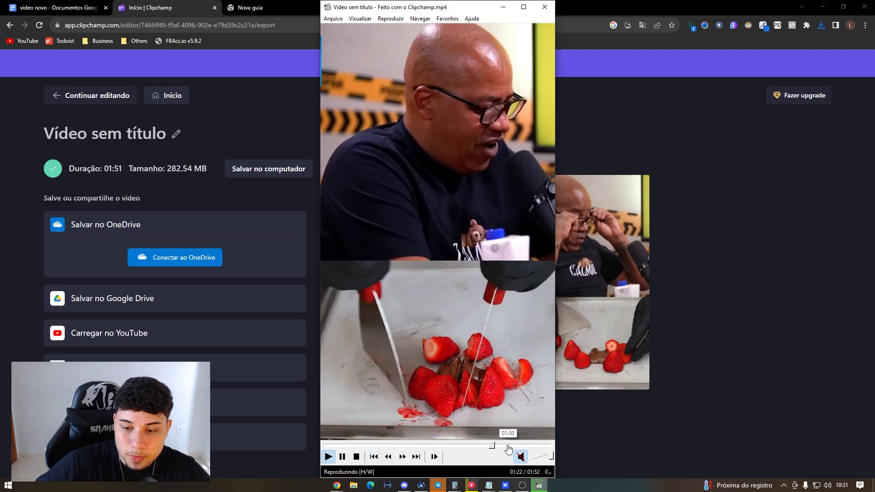
pyautogui.click(513, 445)
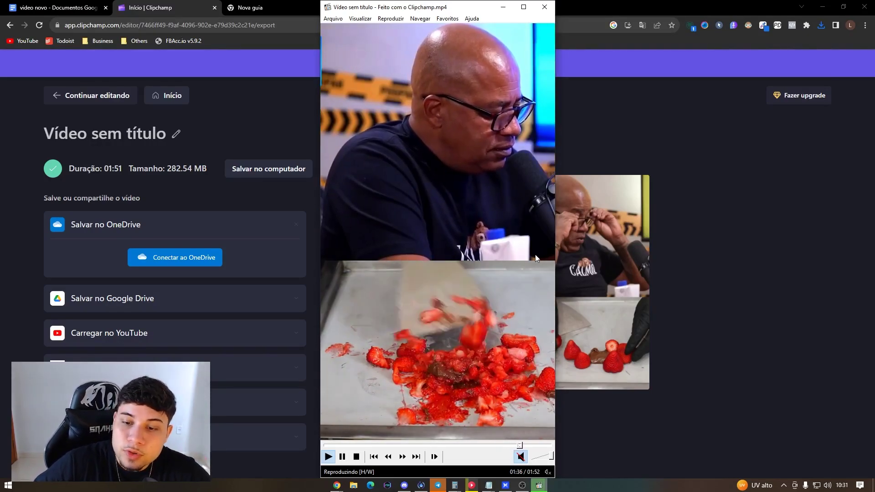
pyautogui.click(545, 7)
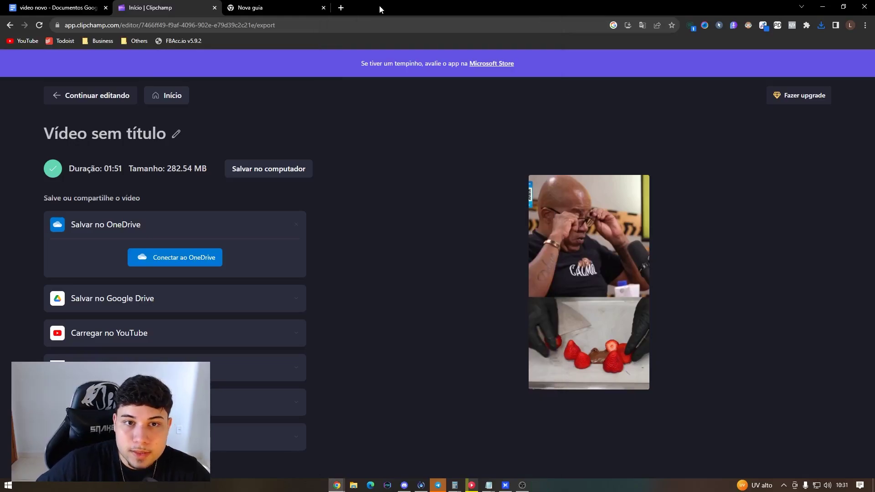
# - Open youtube.com in a new incognito Chrome window
pyautogui.click(278, 5)
pyautogui.rightClick(337, 485)
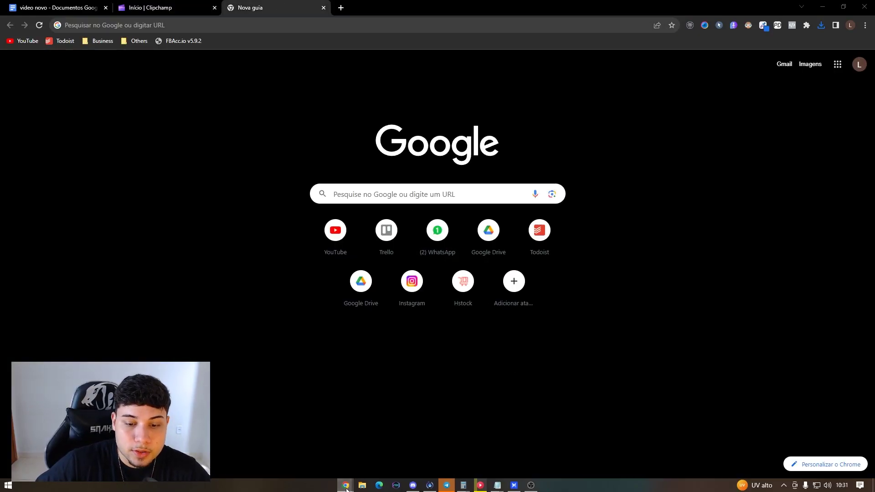
pyautogui.click(387, 449)
pyautogui.write('youtube.com')
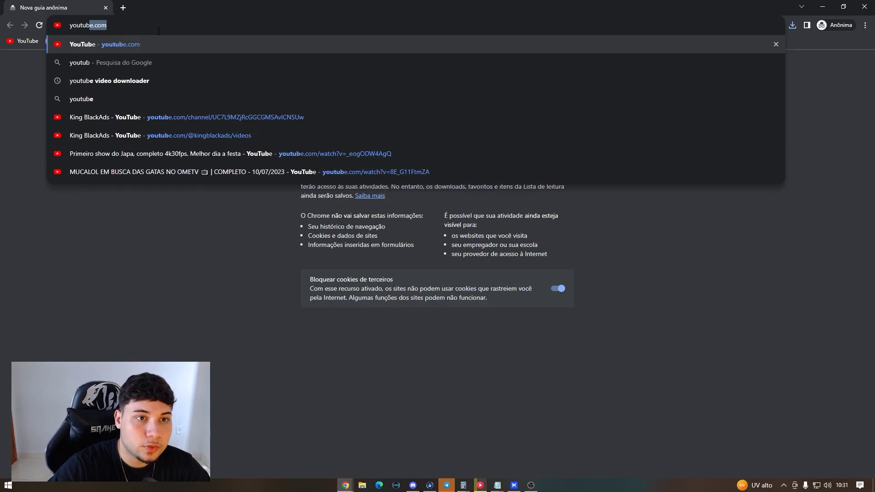
pyautogui.press('Return')
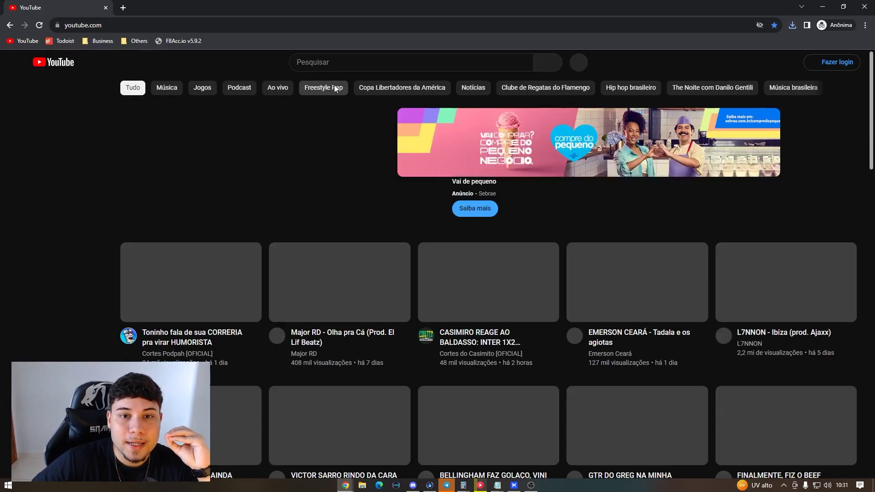
# - Search YouTube for "king blackads" and open the King BlackAds channel
pyautogui.click(324, 70)
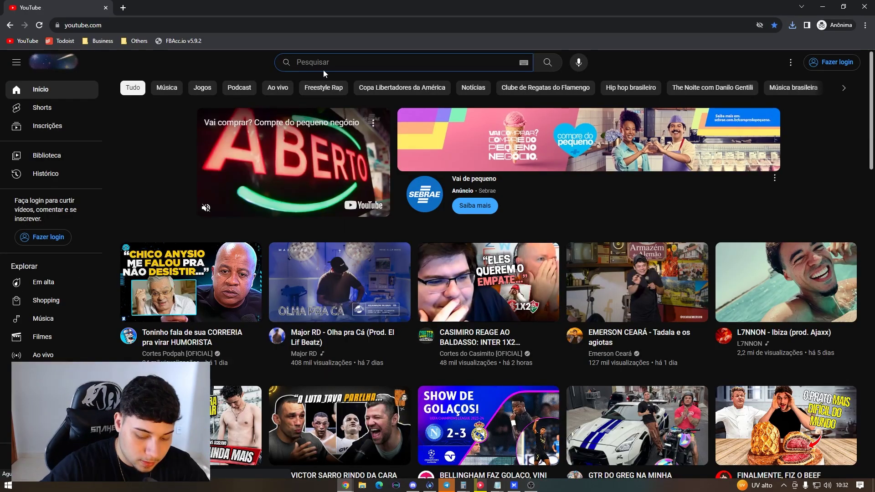
pyautogui.write('king blackads')
pyautogui.press('Return')
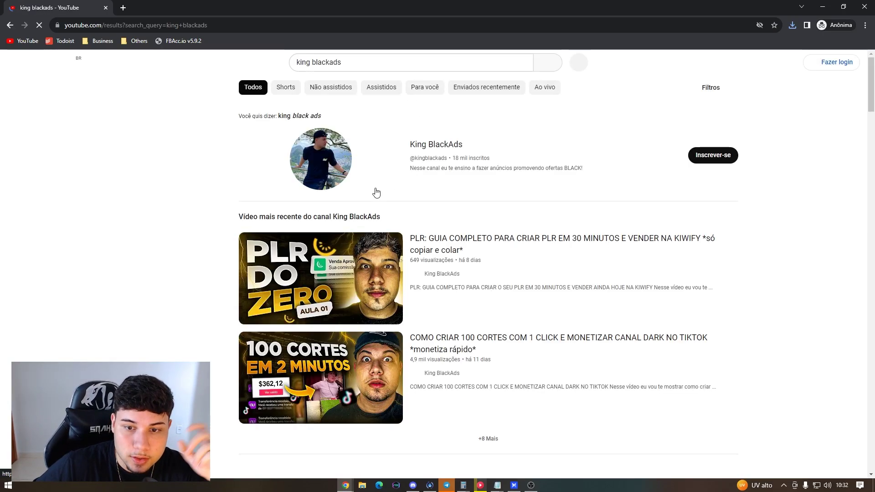
pyautogui.click(327, 217)
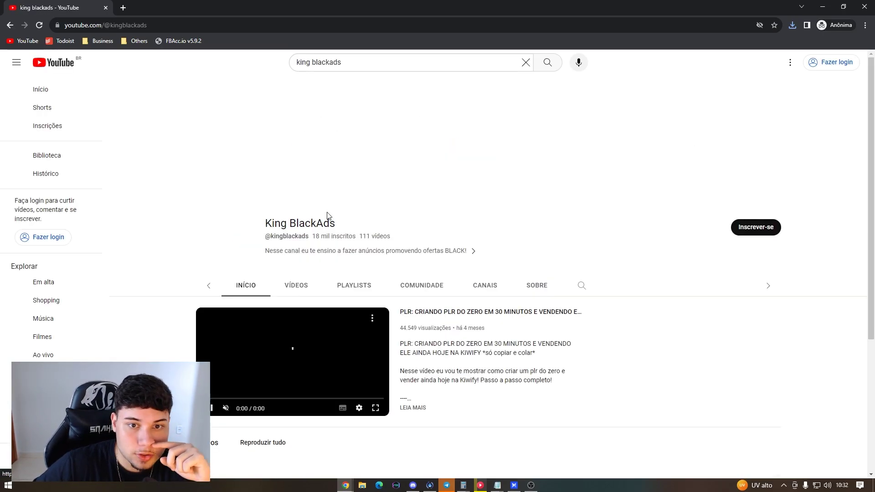